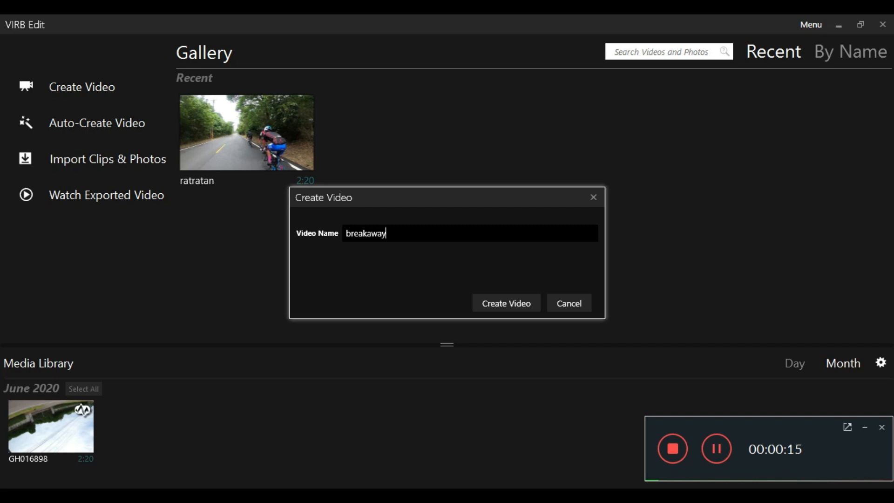
# - Create a video named breakaway and import GH016898.MP4 from the 100GOPRO camera folder without copying it
pyautogui.click(516, 302)
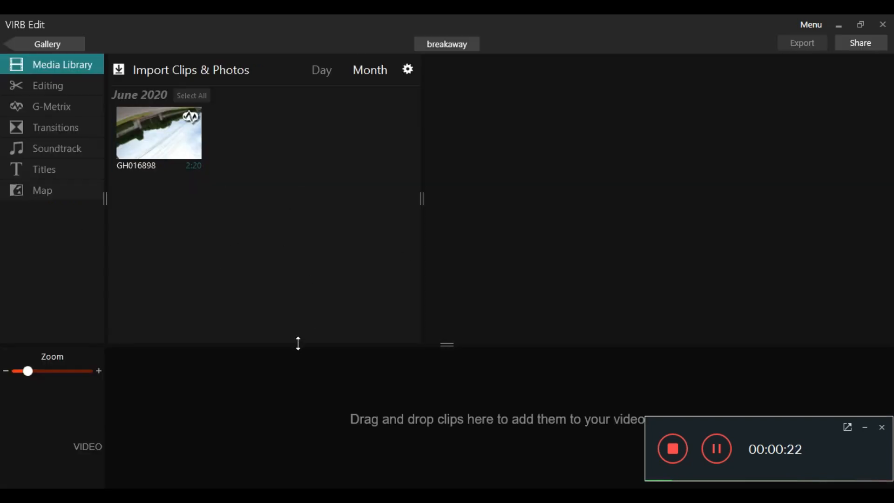
pyautogui.click(222, 70)
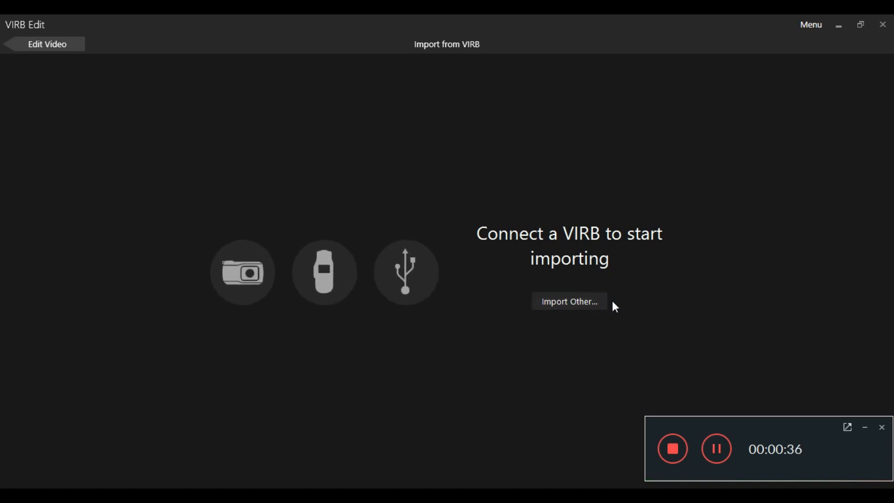
pyautogui.click(583, 305)
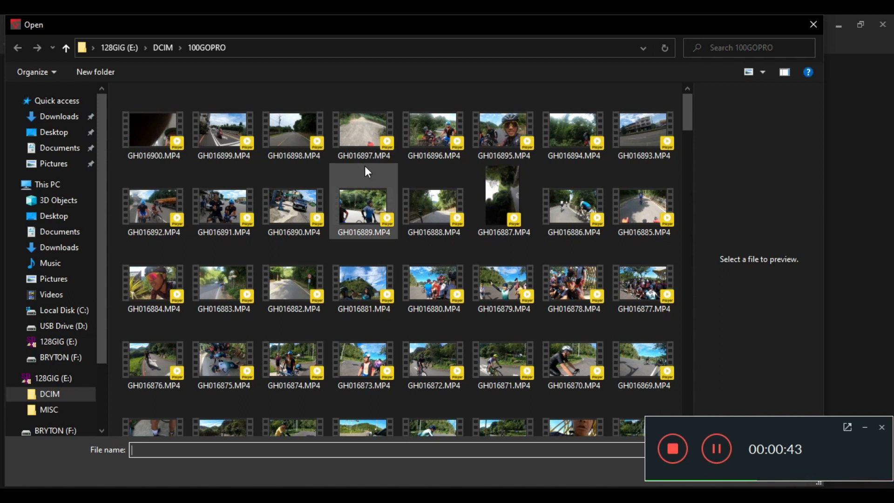
pyautogui.click(287, 139)
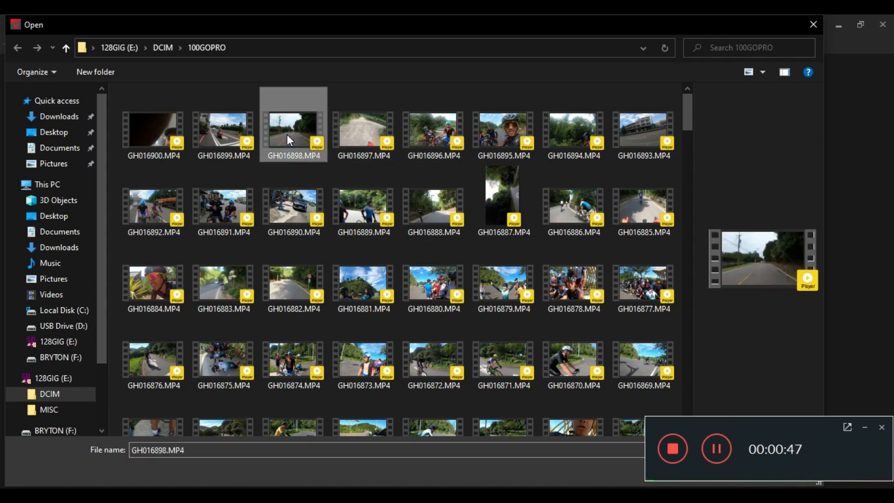
pyautogui.doubleClick(287, 139)
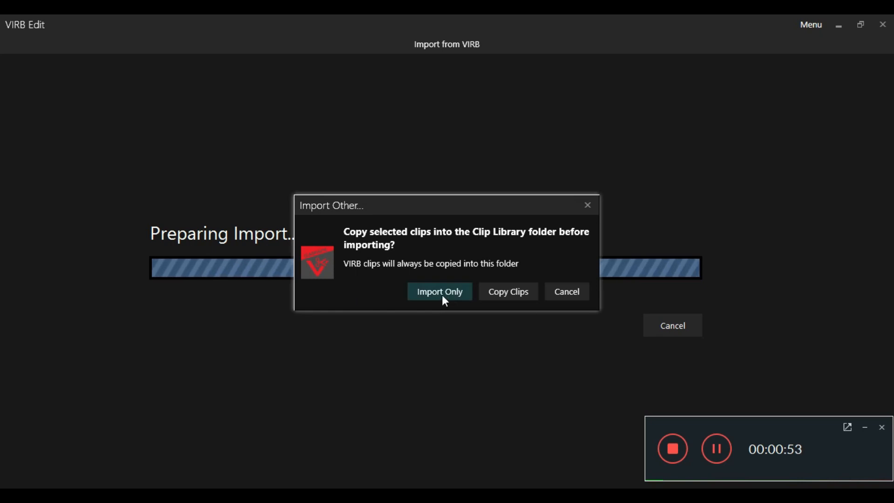
pyautogui.click(440, 293)
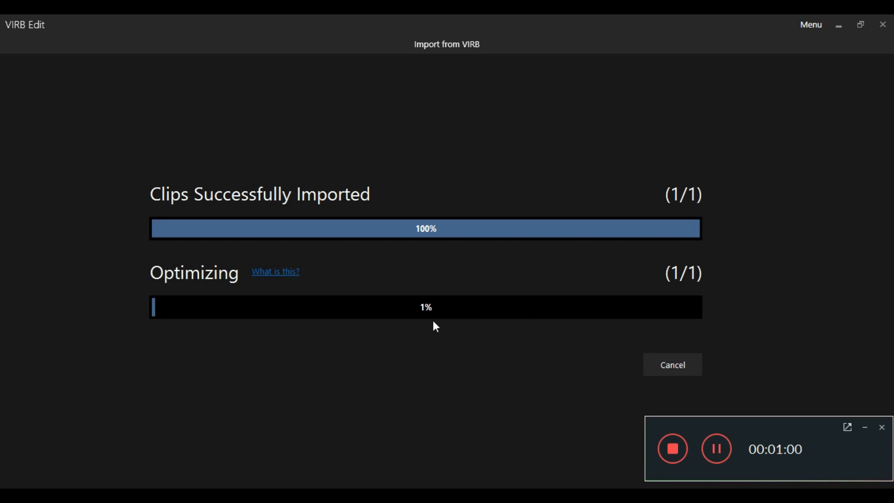
# - Cancel the clip optimization and return to the video's media library
pyautogui.click(668, 367)
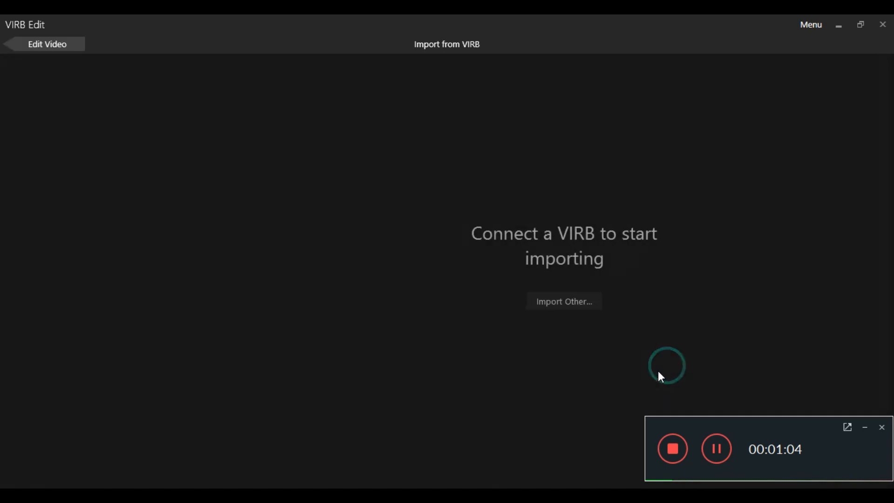
pyautogui.click(30, 46)
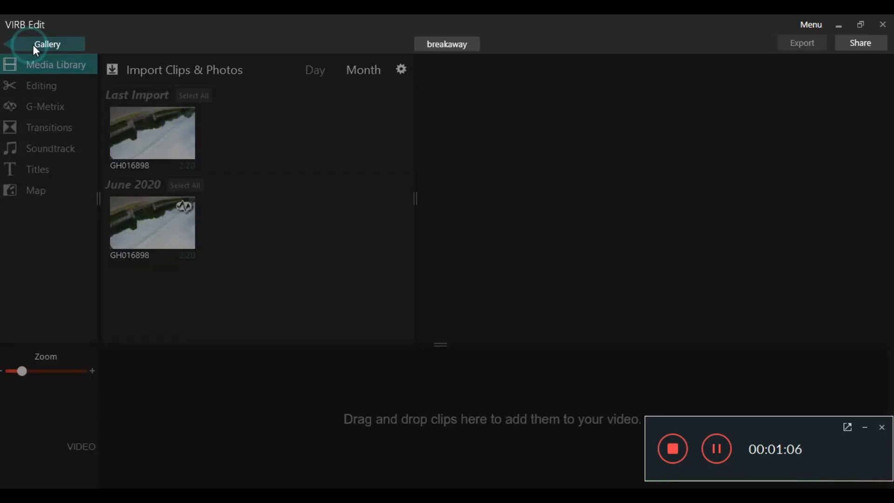
pyautogui.click(172, 236)
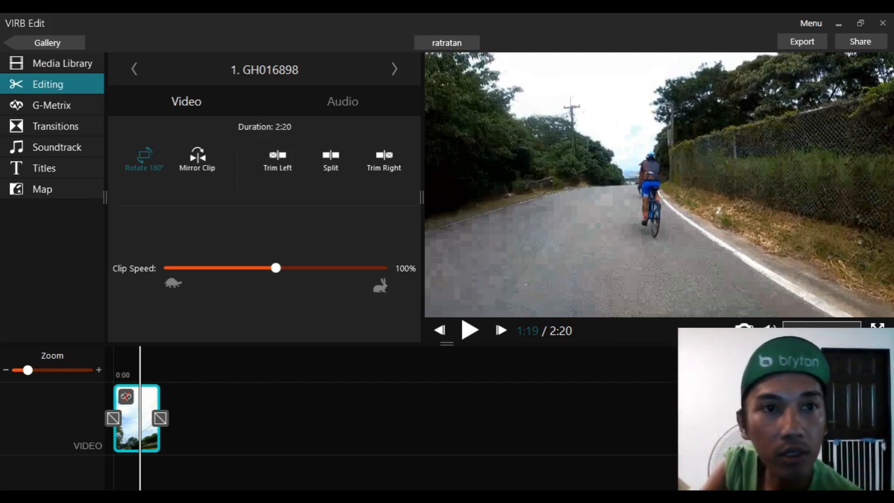
# - Open the timeline clip's G-Metrix data and start importing a G-Metrix log
pyautogui.click(126, 397)
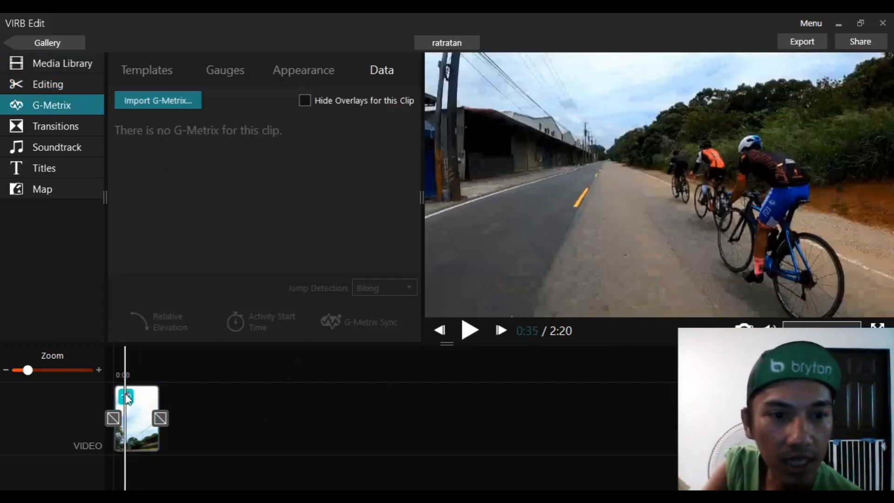
pyautogui.press('space')
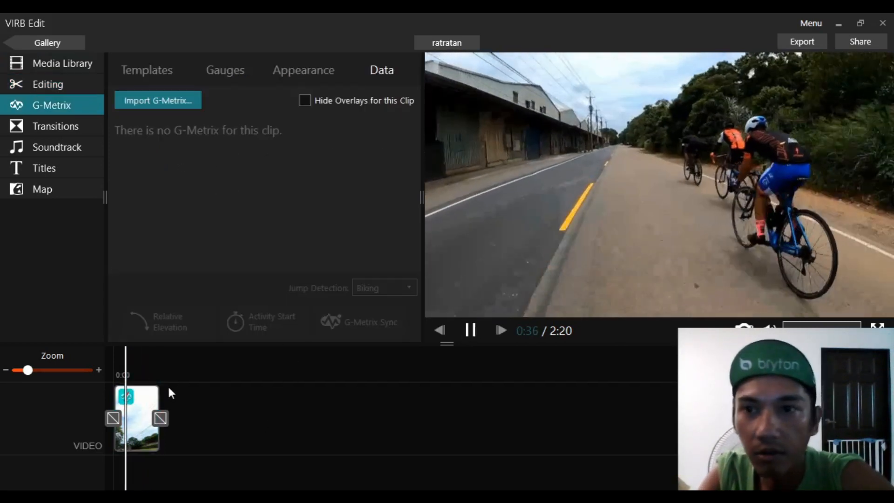
pyautogui.press('space')
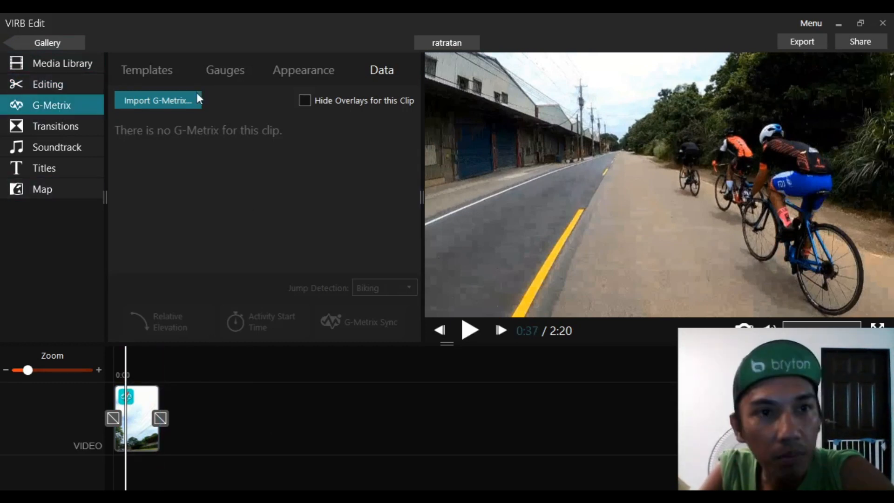
pyautogui.click(161, 102)
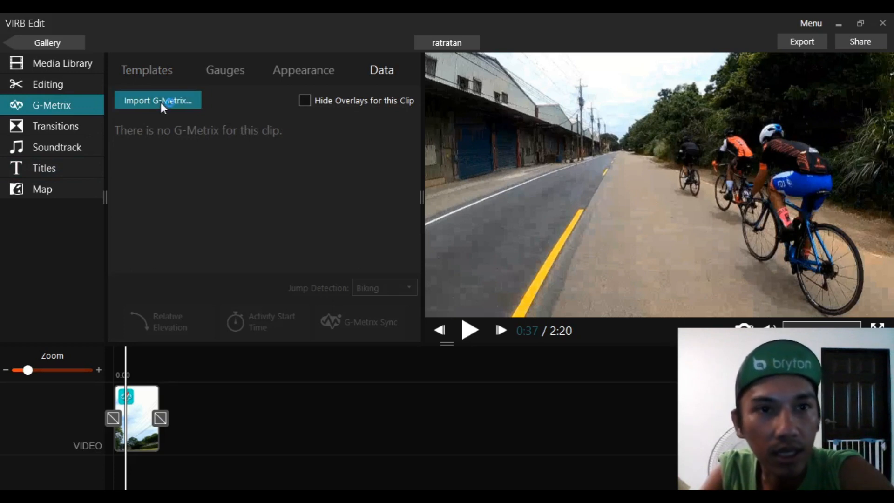
pyautogui.click(149, 124)
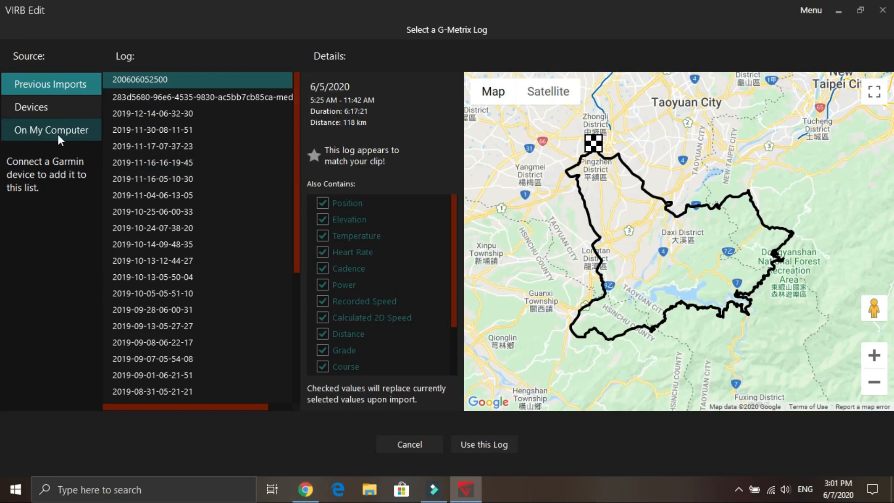
# - Load 200606052500.fit from the BRYTON drive's Activities folder on the computer and use it as the log
pyautogui.click(48, 131)
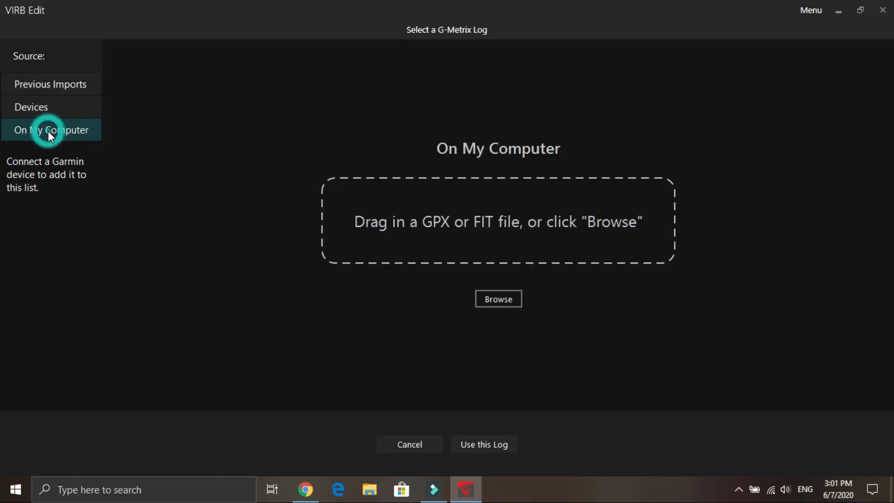
pyautogui.click(511, 304)
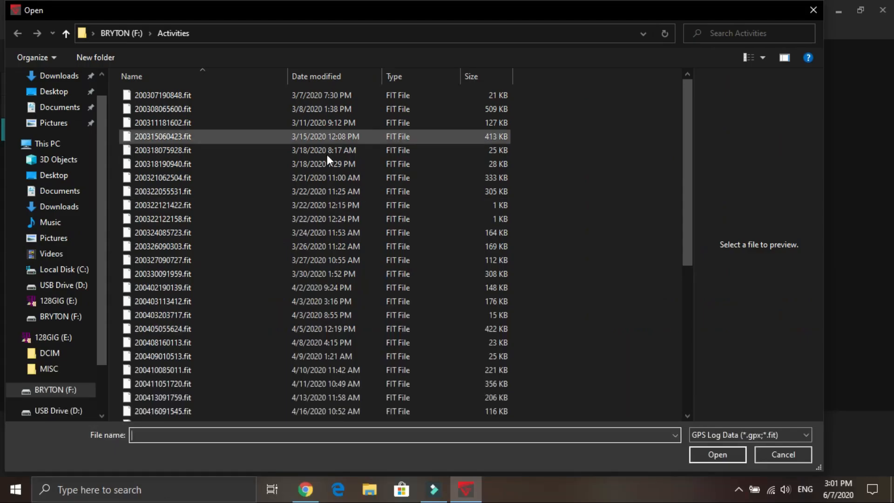
pyautogui.click(328, 83)
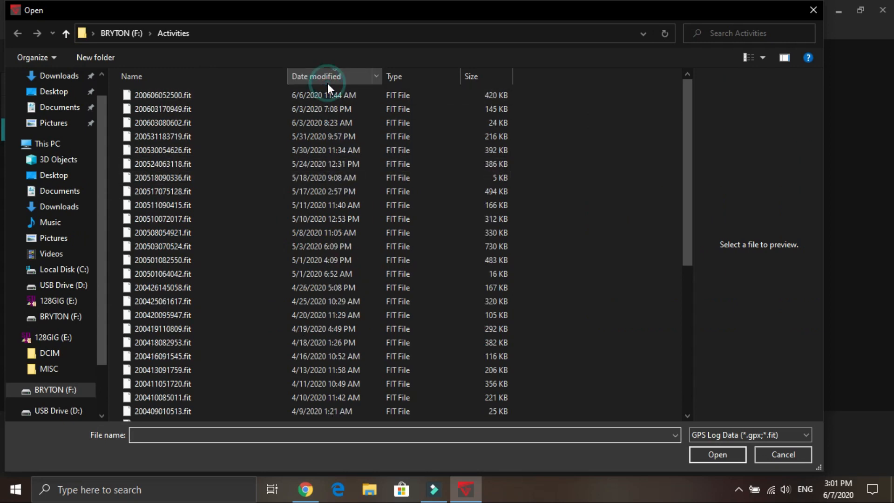
pyautogui.click(304, 92)
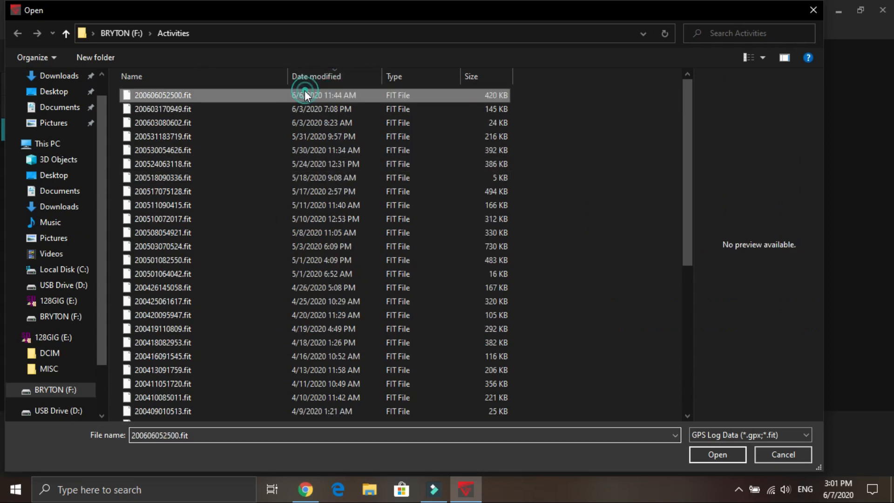
pyautogui.click(724, 452)
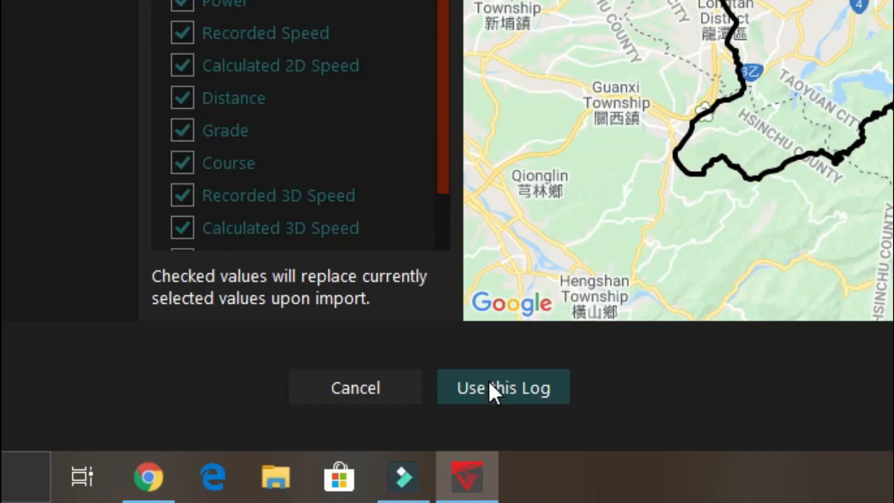
pyautogui.click(480, 444)
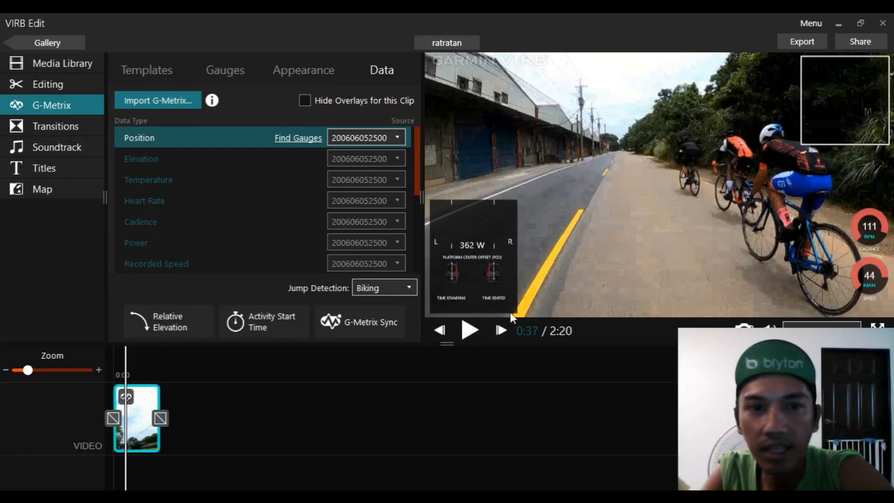
# - Delete the power gauge and the circuit-shape gauge from the video overlay
pyautogui.click(485, 266)
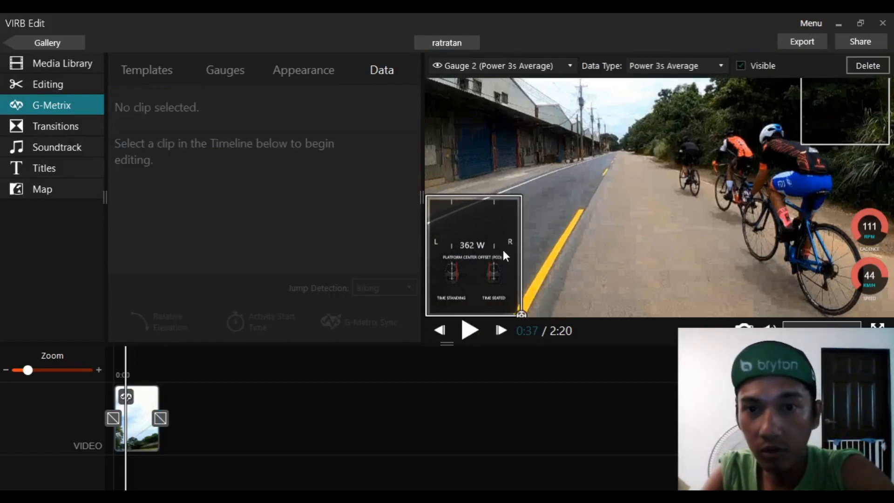
pyautogui.press('Delete')
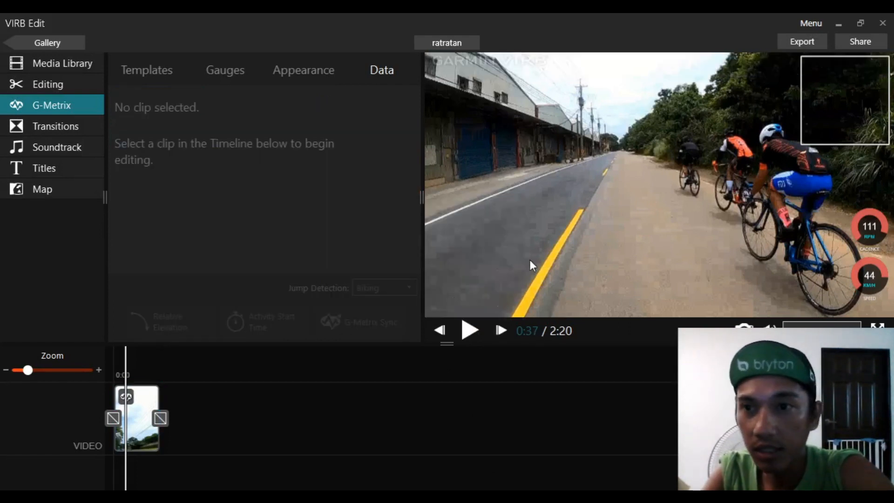
pyautogui.click(818, 145)
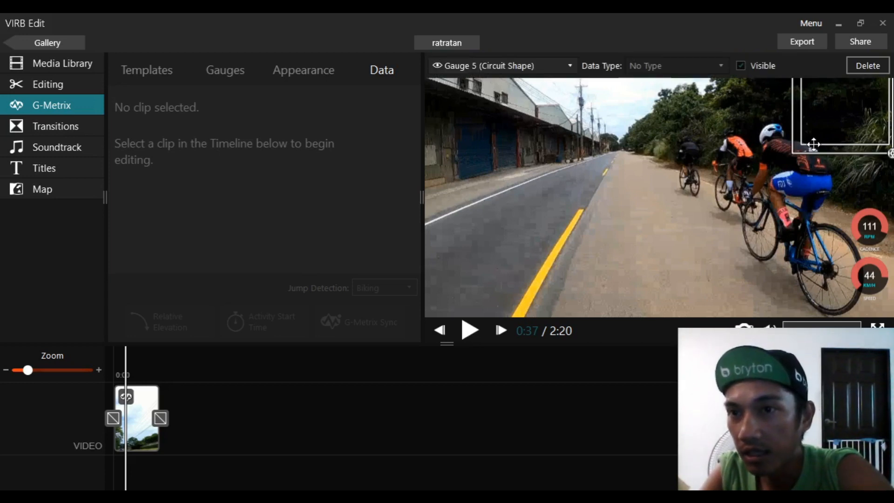
pyautogui.press('Delete')
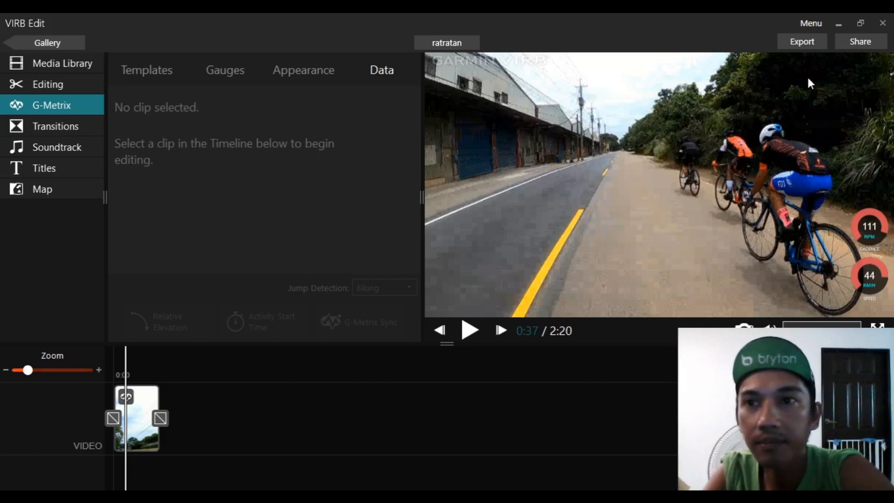
# - Delete the Garmin logo gauge from the overlay
pyautogui.click(141, 408)
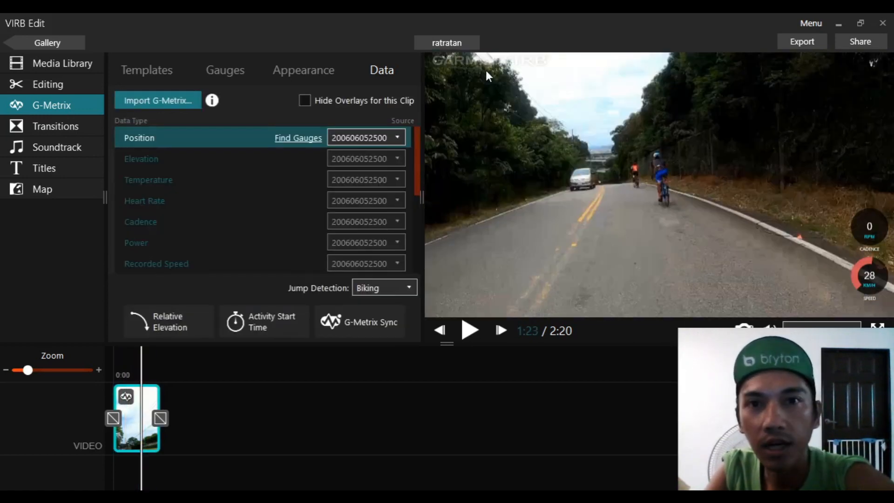
pyautogui.click(487, 66)
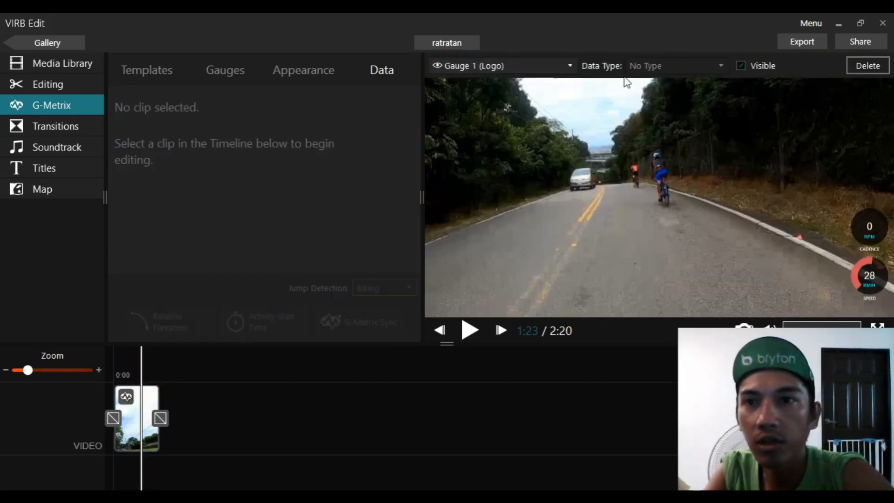
pyautogui.click(850, 66)
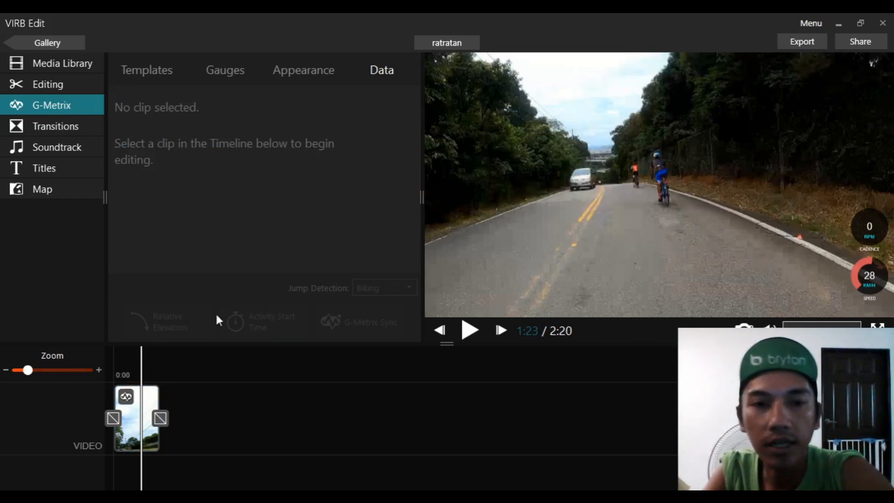
# - Open G-Metrix Sync for the clip and zoom the map in on the route's start point
pyautogui.click(136, 422)
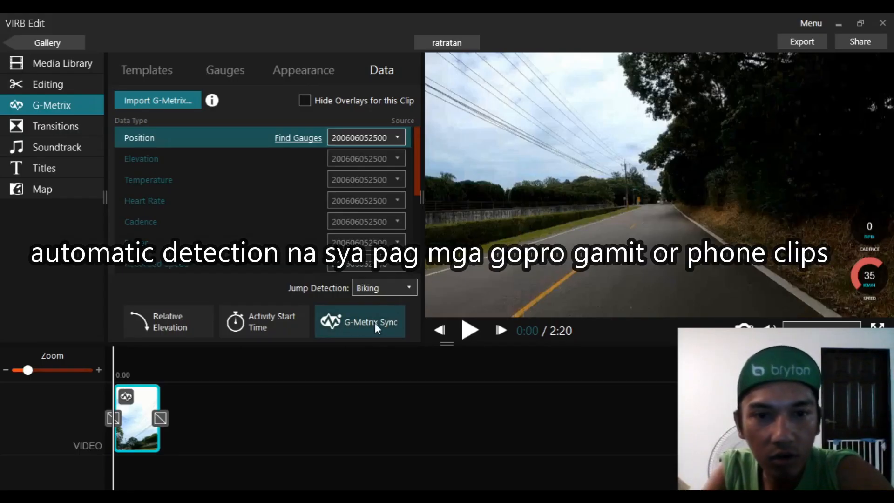
pyautogui.click(350, 325)
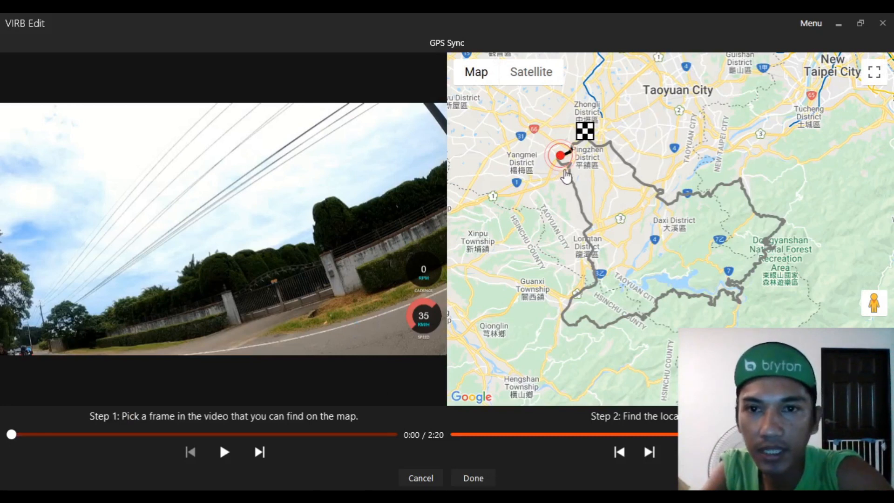
pyautogui.scroll(2, 565, 168)
pyautogui.scroll(1, 565, 167)
pyautogui.moveTo(562, 111); pyautogui.dragTo(619, 283)
pyautogui.scroll(1, 635, 218)
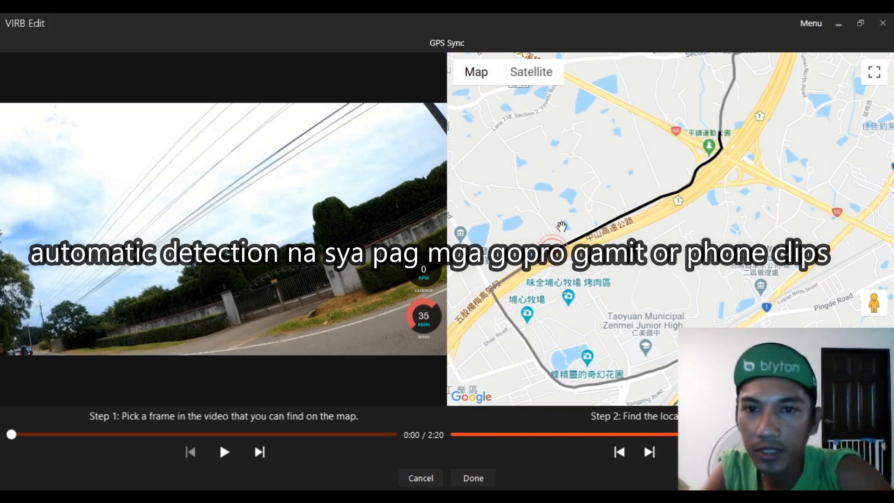
pyautogui.scroll(2, 562, 227)
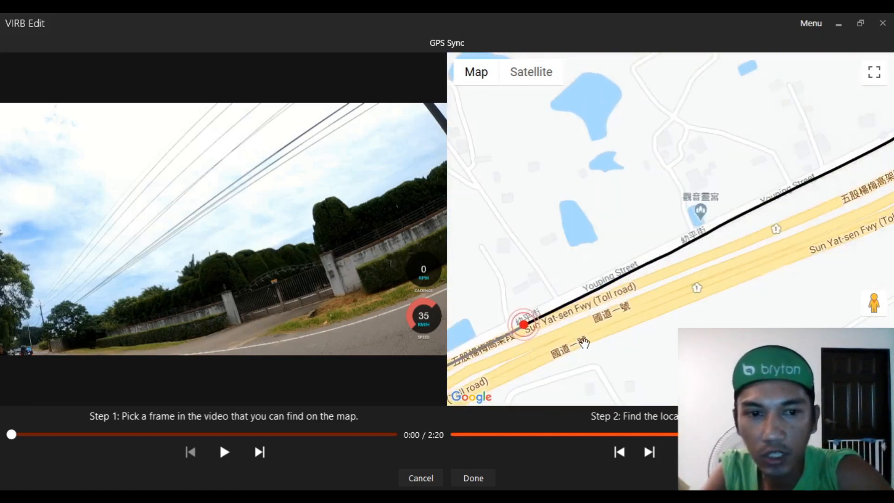
pyautogui.moveTo(563, 347); pyautogui.dragTo(588, 329)
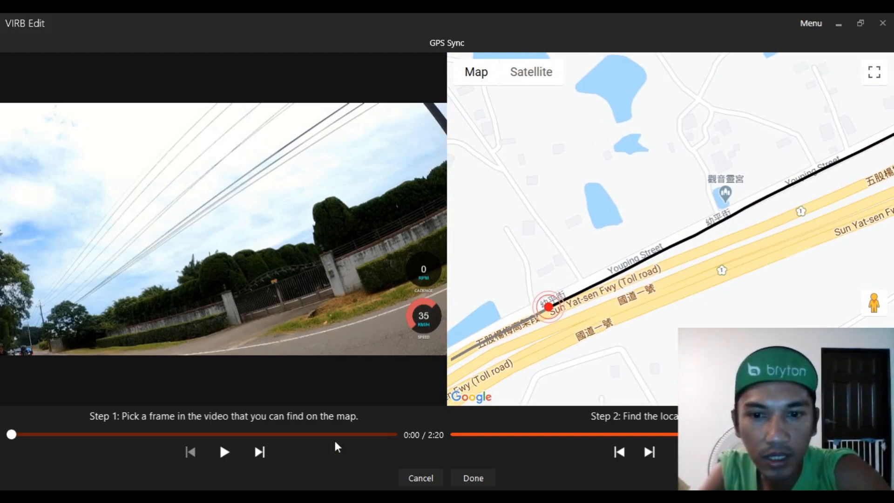
# - Play and pause the clip near its start and move the map marker to the route point matching the frame at 0:08
pyautogui.click(226, 454)
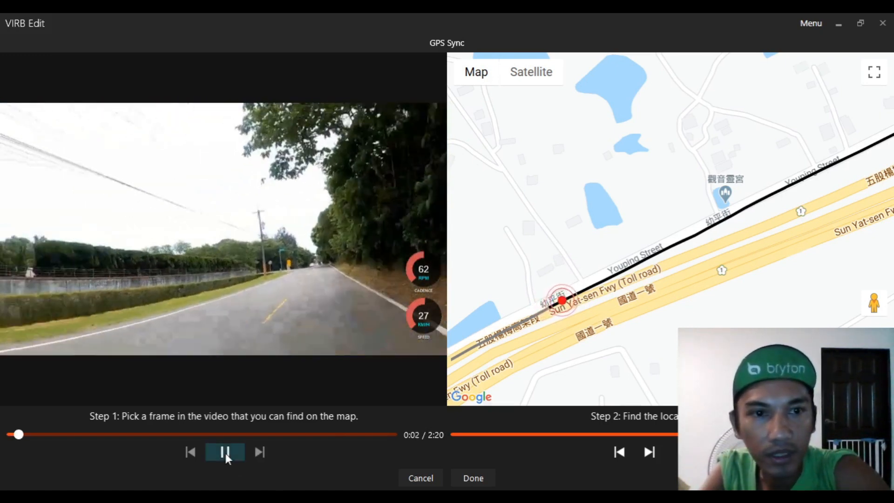
pyautogui.click(226, 454)
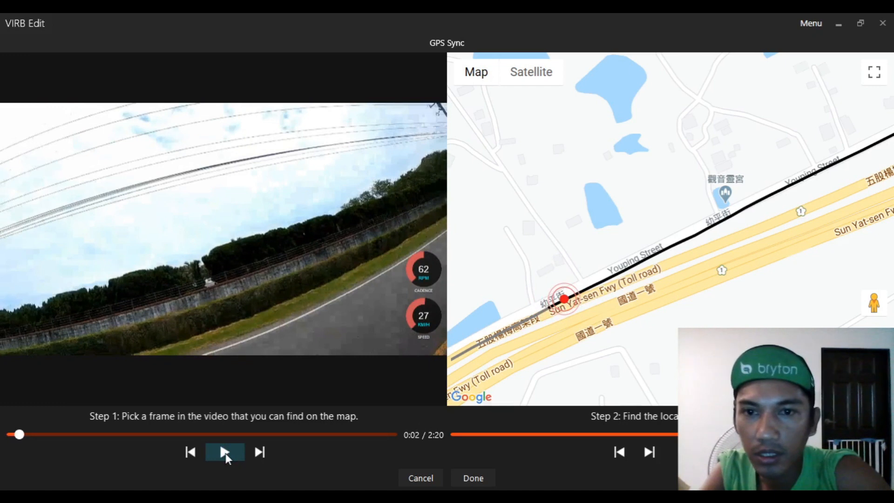
pyautogui.click(225, 454)
pyautogui.click(225, 453)
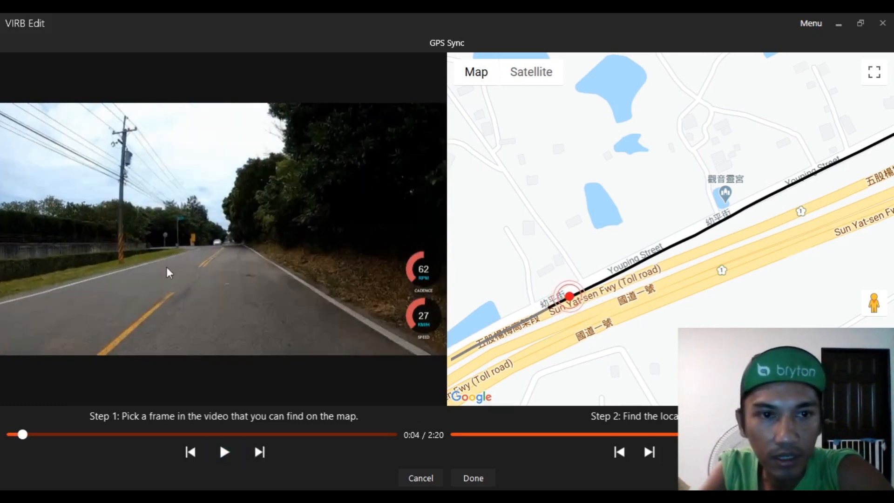
pyautogui.click(225, 449)
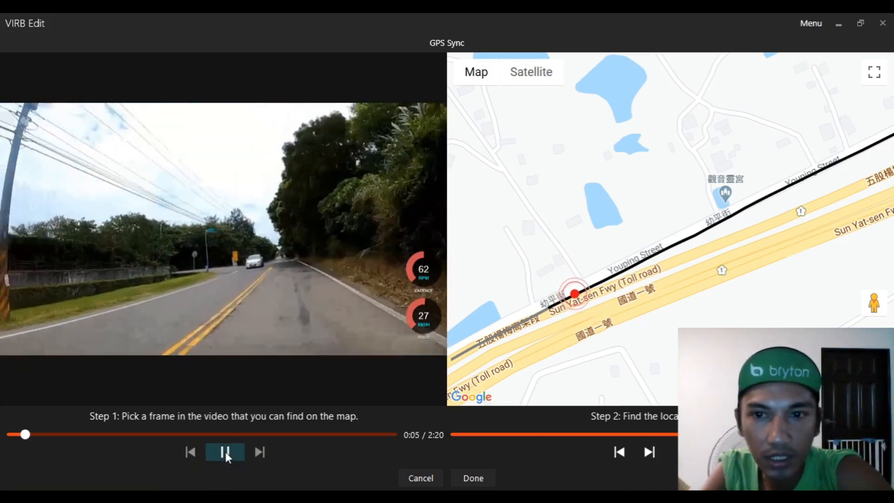
pyautogui.click(226, 452)
pyautogui.click(225, 452)
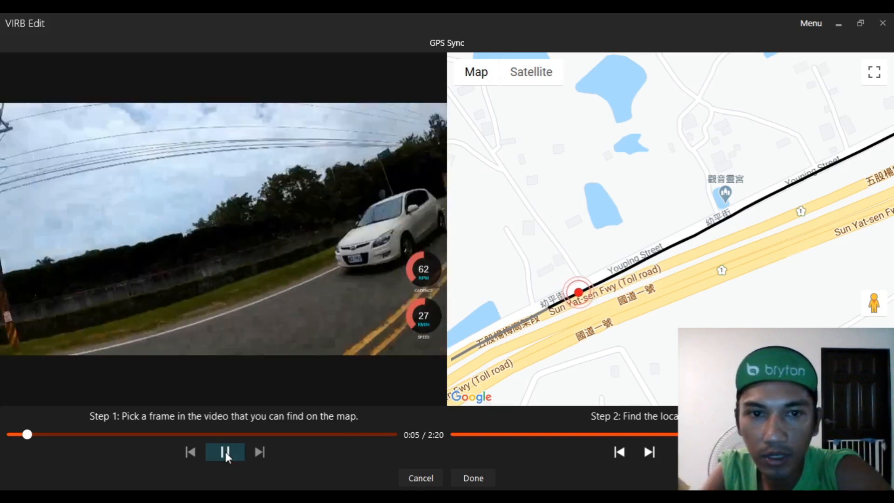
pyautogui.click(225, 452)
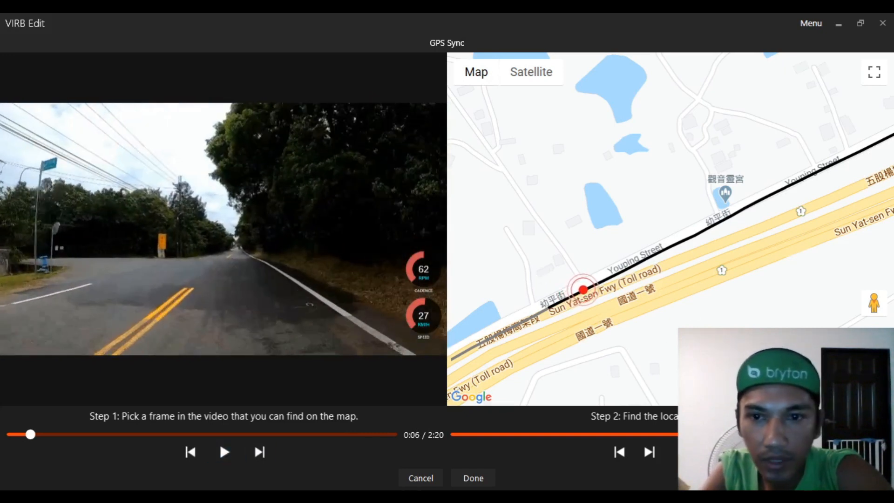
pyautogui.scroll(3, 656, 181)
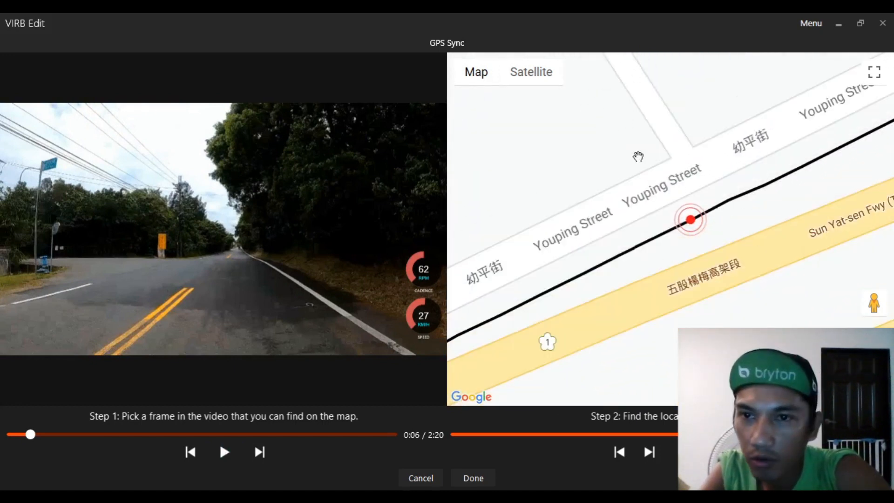
pyautogui.click(232, 461)
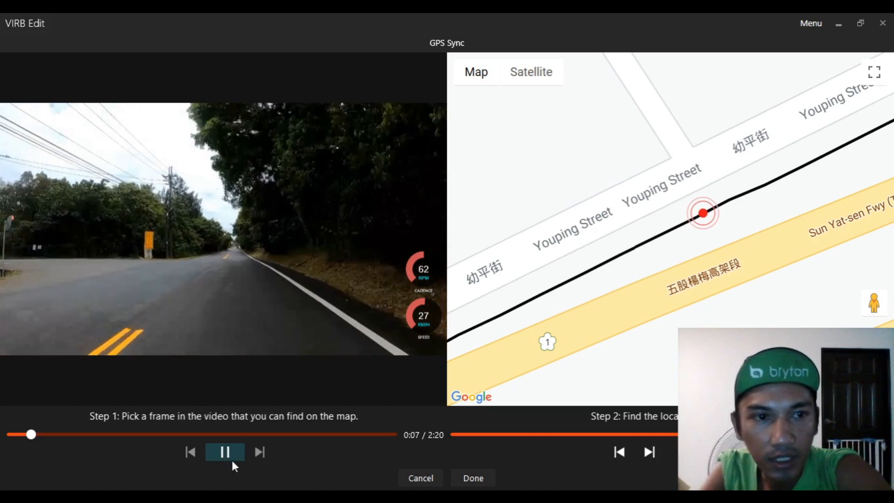
pyautogui.click(232, 461)
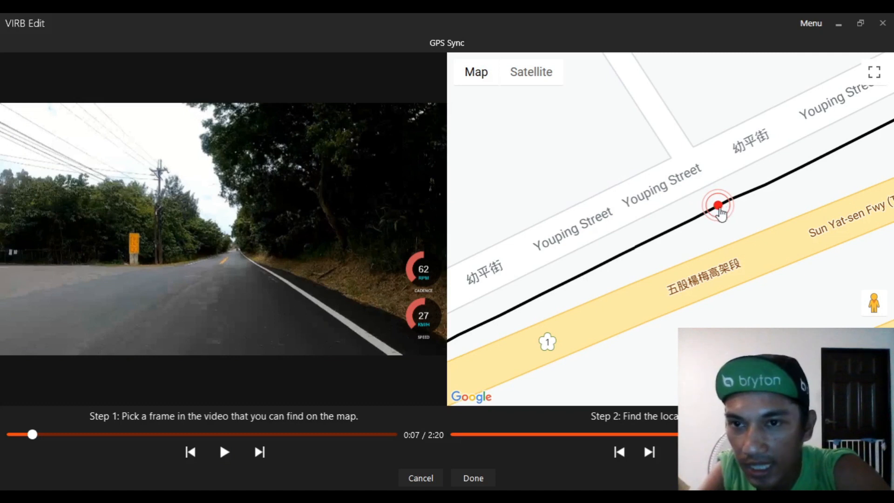
pyautogui.moveTo(718, 210); pyautogui.dragTo(710, 217)
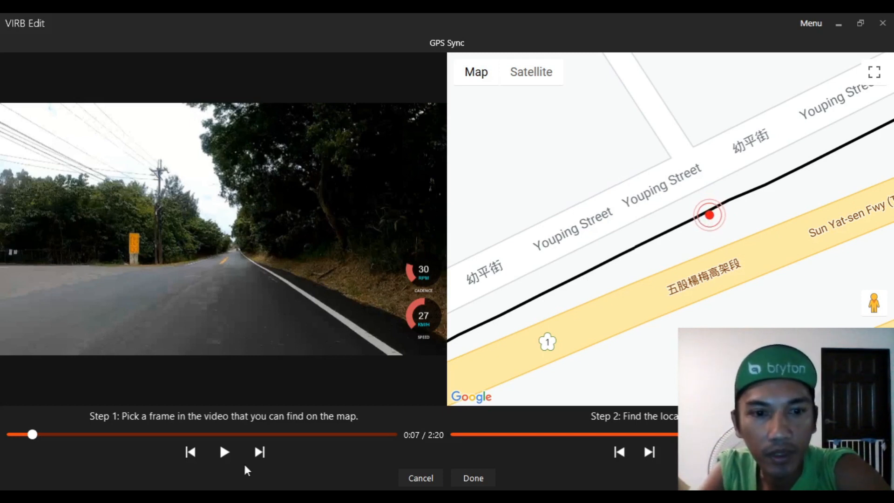
pyautogui.click(227, 451)
pyautogui.click(227, 451)
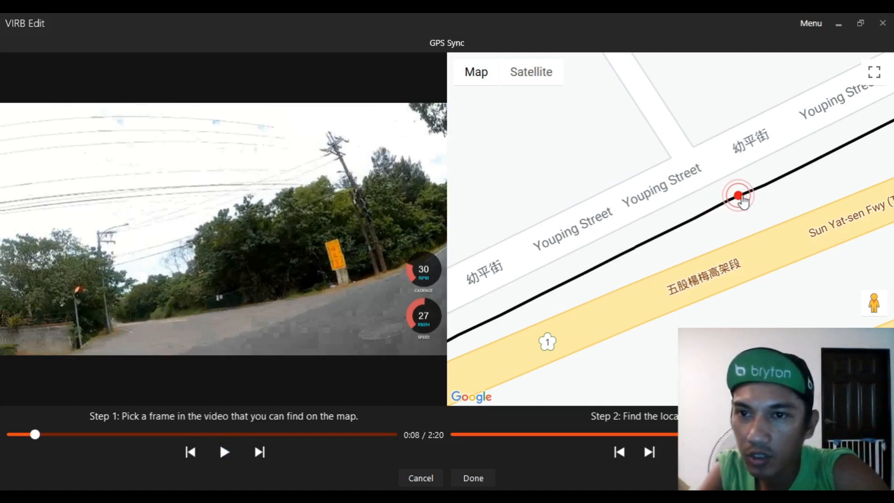
pyautogui.moveTo(743, 200); pyautogui.dragTo(721, 204)
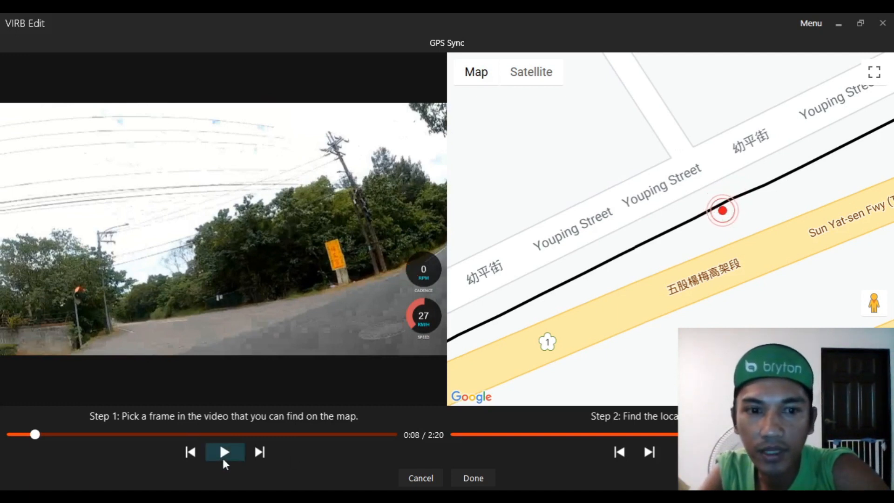
# - Check the sync at a later frame around 1:57 against the map marker and finish the G-Metrix Sync
pyautogui.click(223, 460)
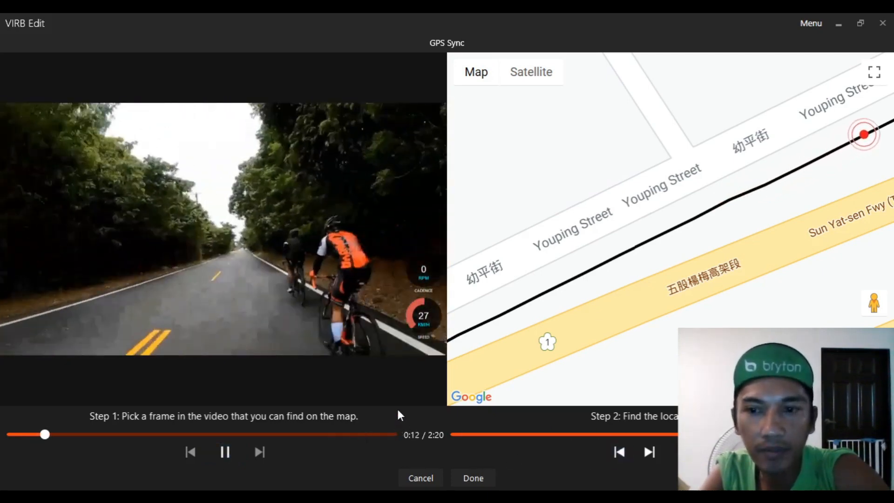
pyautogui.click(223, 457)
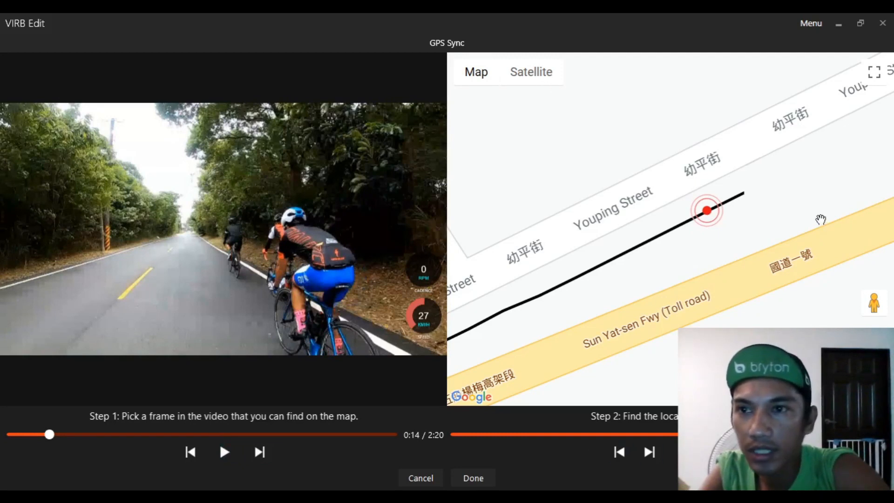
pyautogui.scroll(-2, 770, 227)
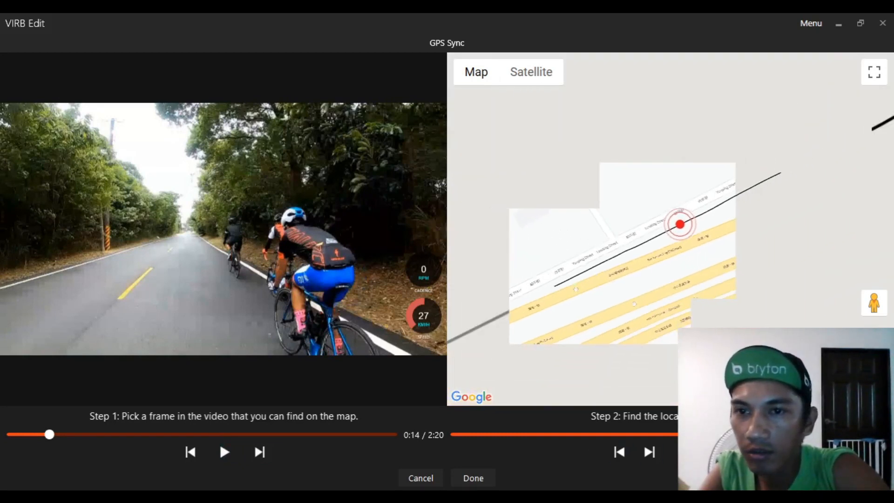
pyautogui.click(323, 435)
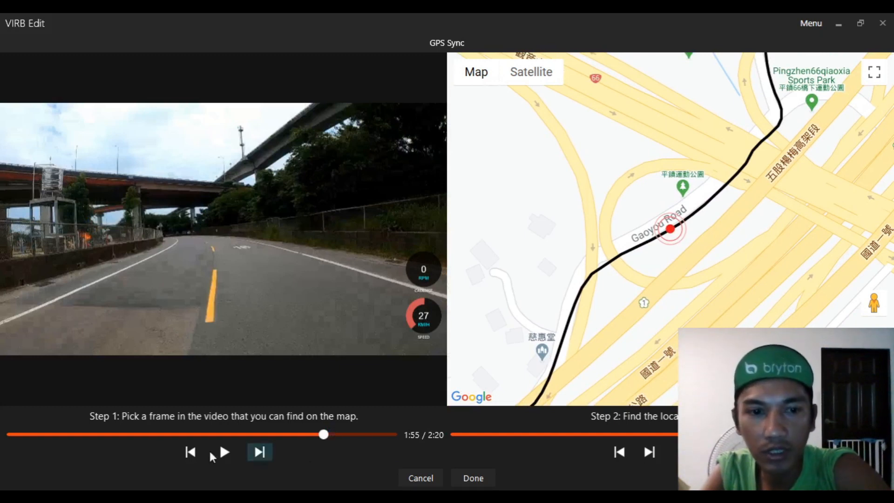
pyautogui.click(217, 452)
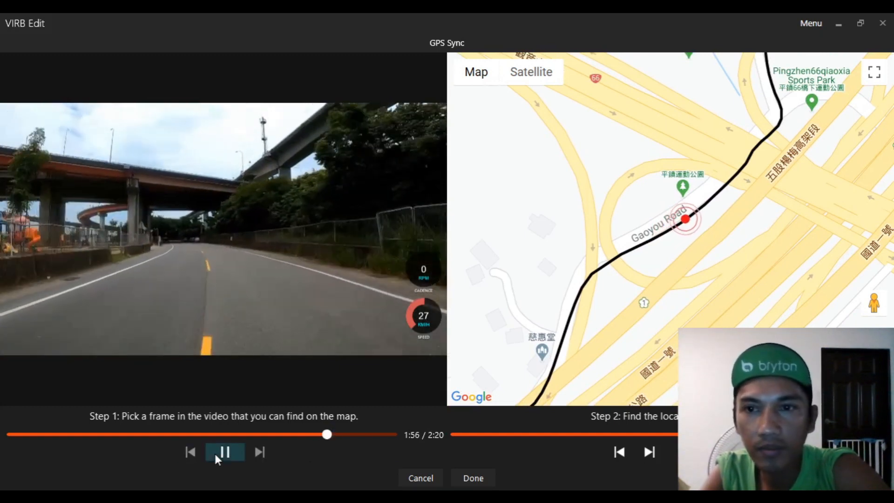
pyautogui.click(215, 457)
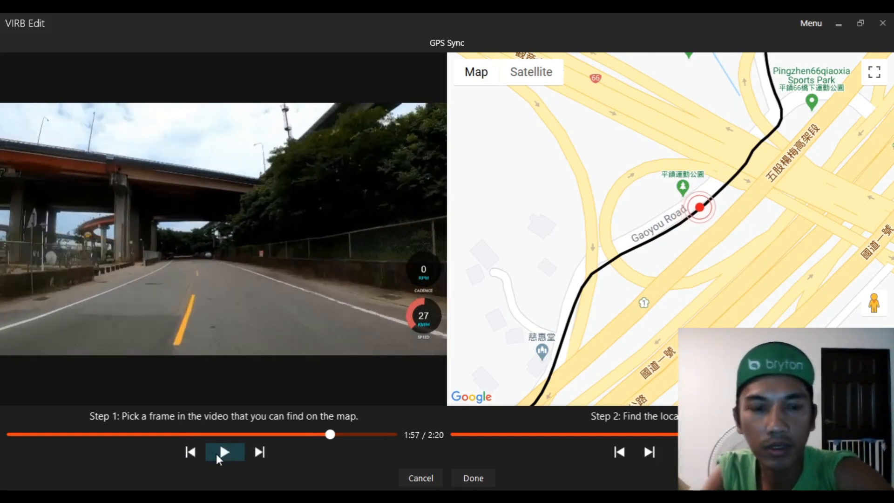
pyautogui.click(217, 456)
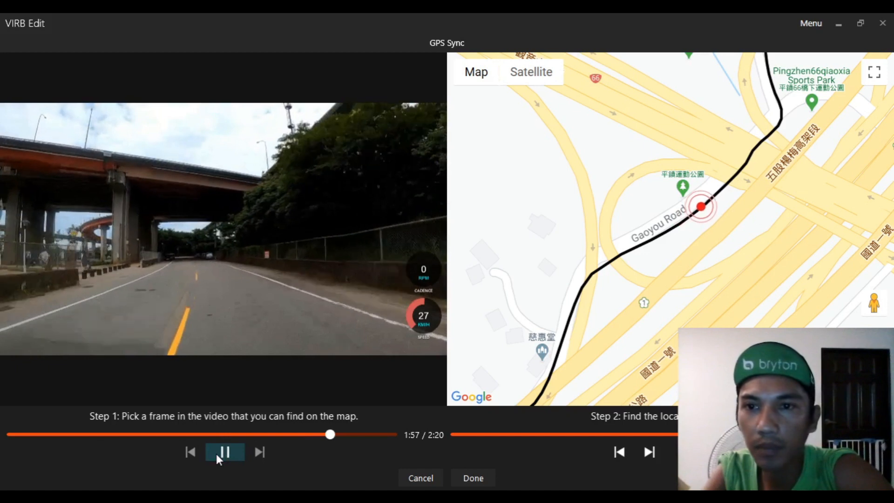
pyautogui.click(216, 454)
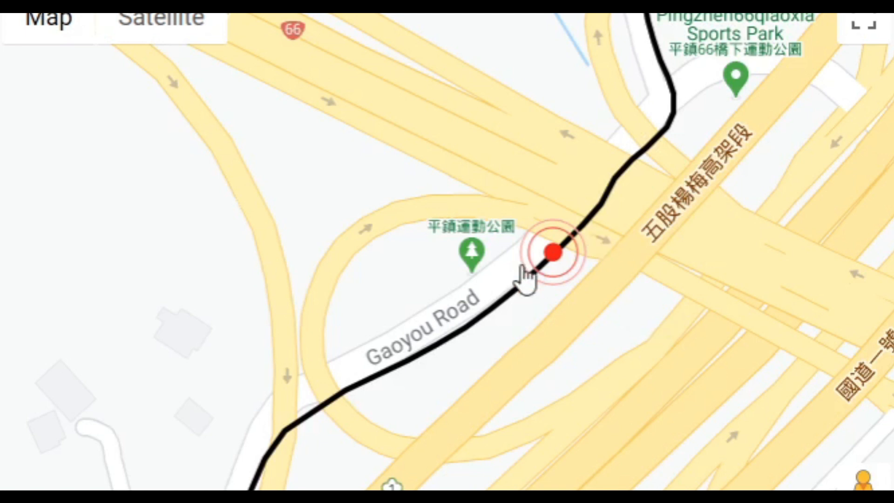
pyautogui.scroll(1, 523, 274)
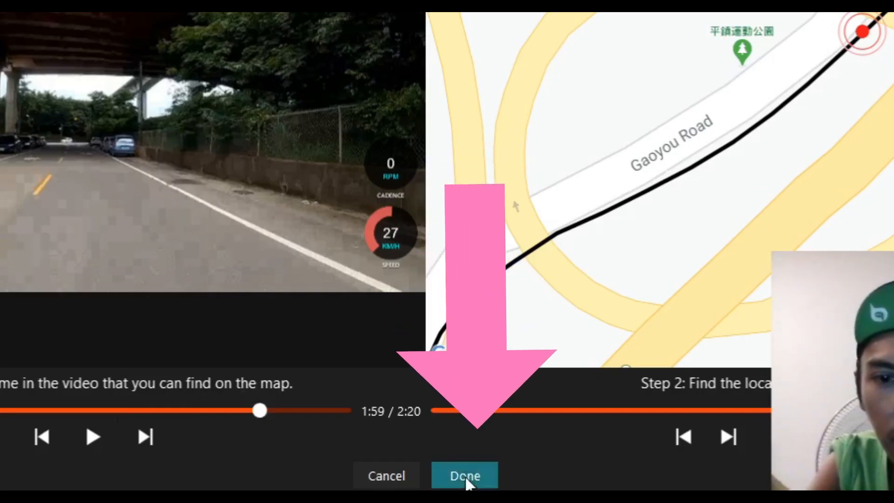
pyautogui.click(473, 479)
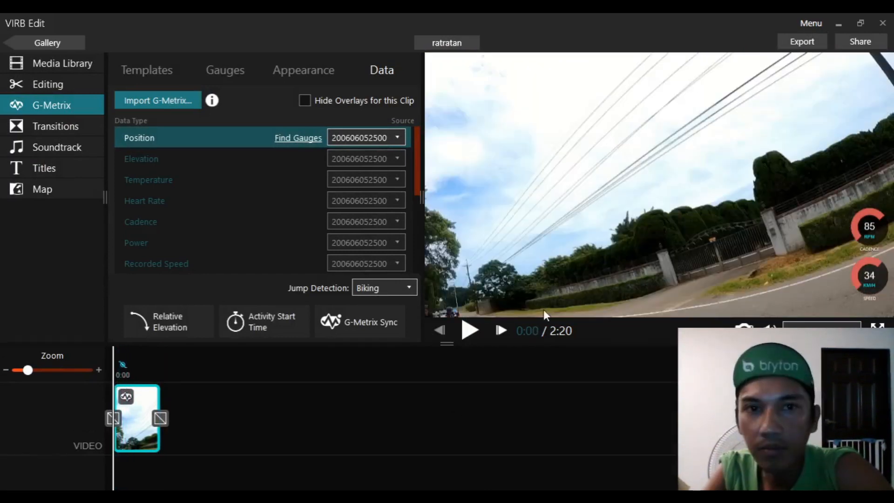
# - Open the gauge library and filter it to the Recorded Speed data type
pyautogui.click(222, 72)
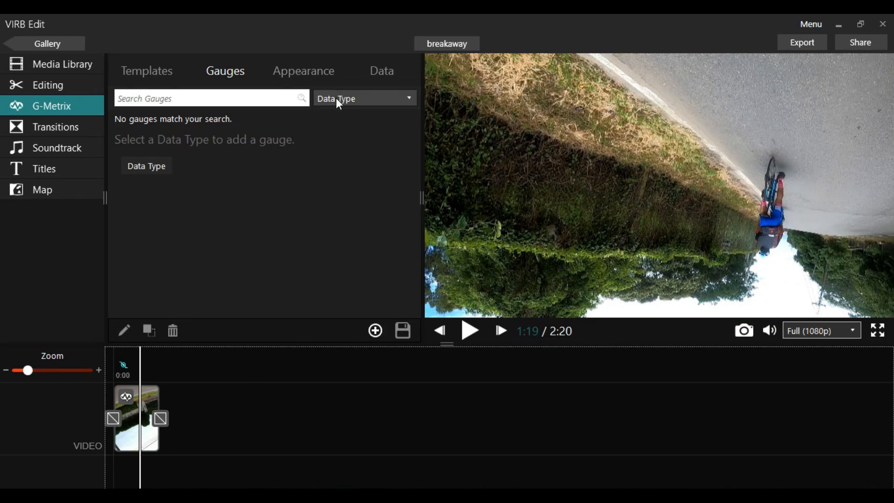
pyautogui.click(339, 101)
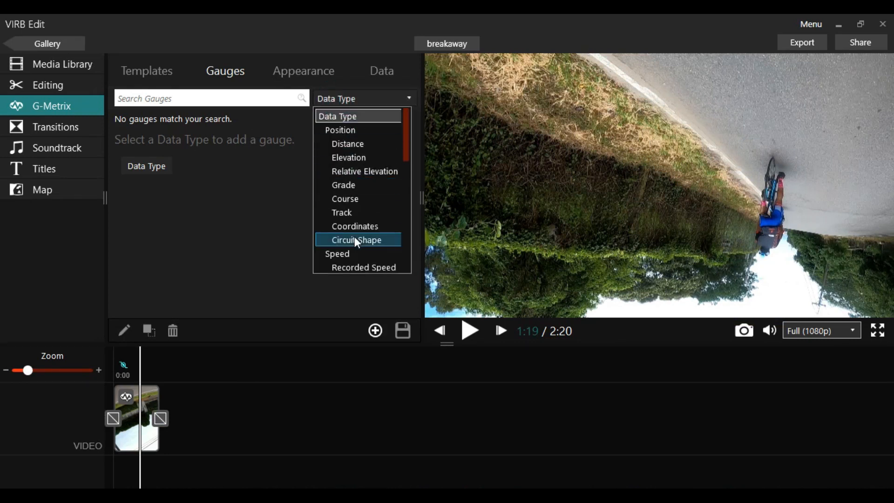
pyautogui.scroll(-2, 356, 238)
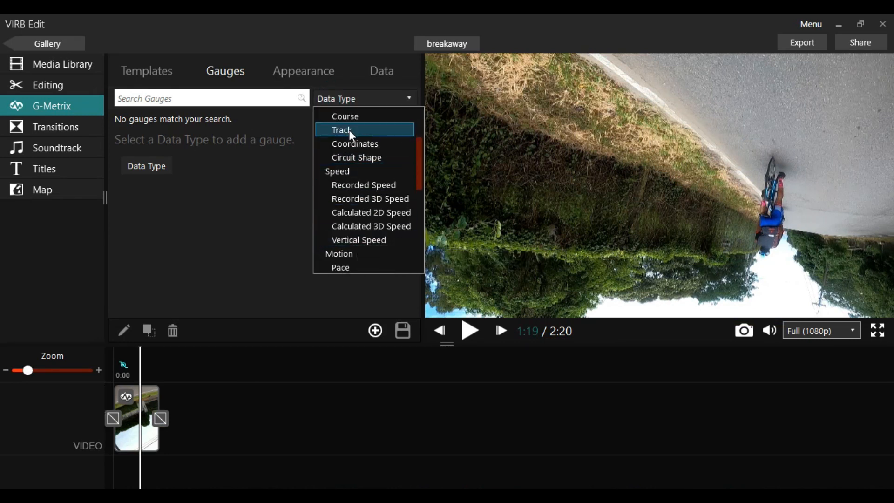
pyautogui.scroll(2, 354, 128)
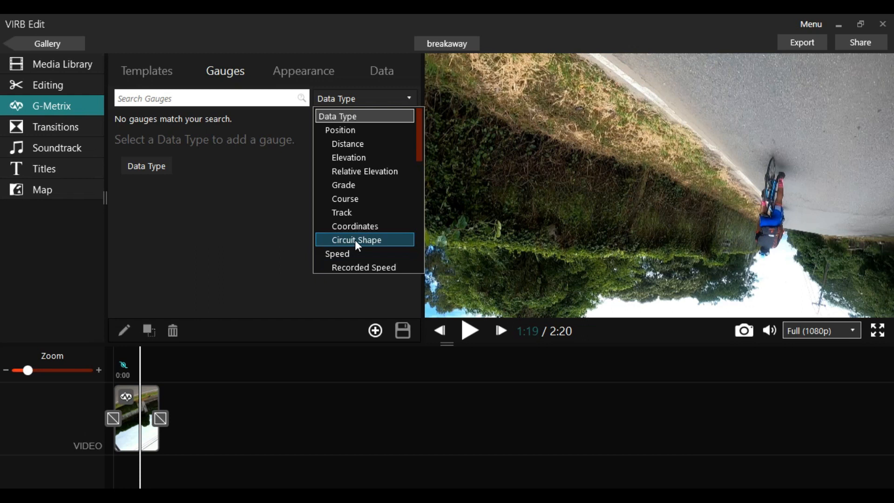
pyautogui.scroll(-2, 355, 242)
pyautogui.scroll(-2, 356, 216)
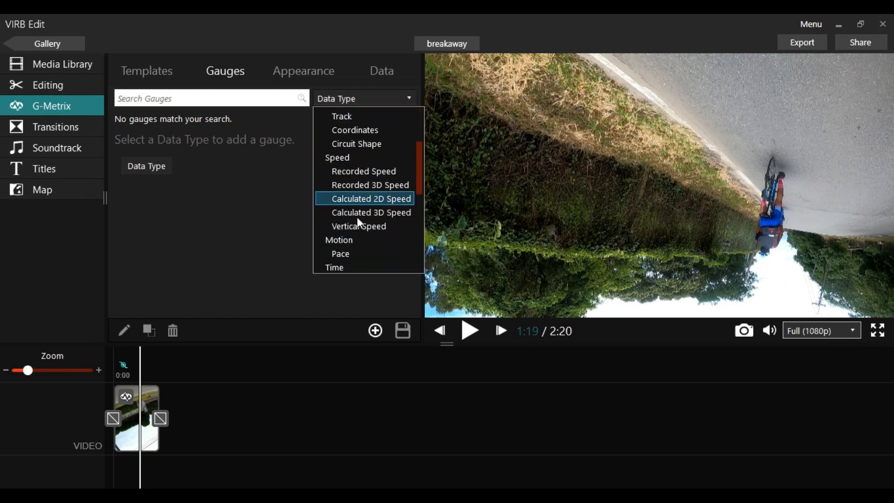
pyautogui.click(362, 98)
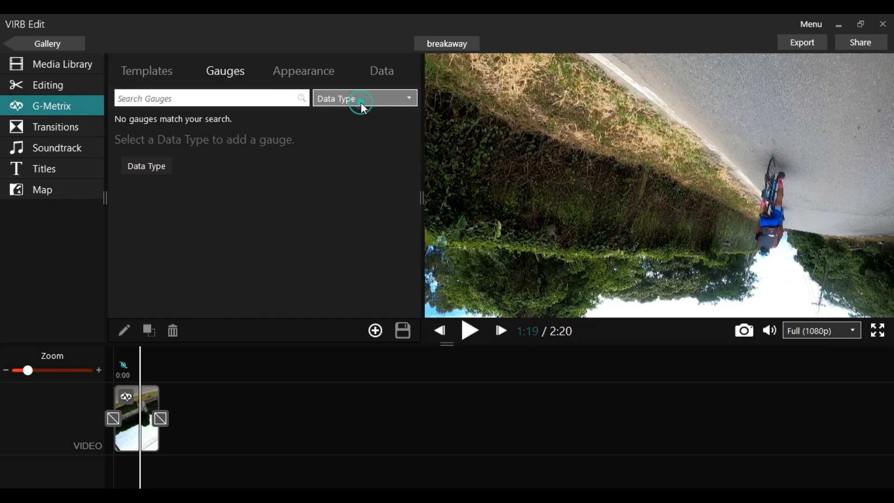
pyautogui.click(361, 96)
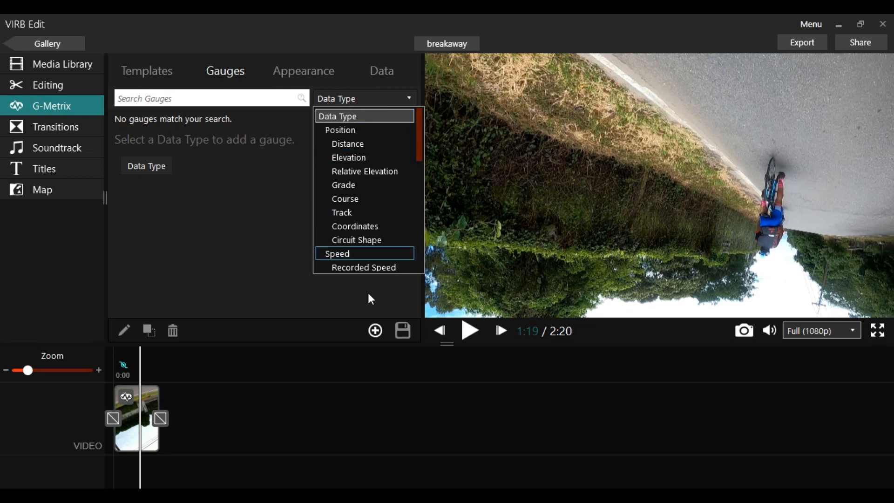
pyautogui.scroll(-1, 378, 216)
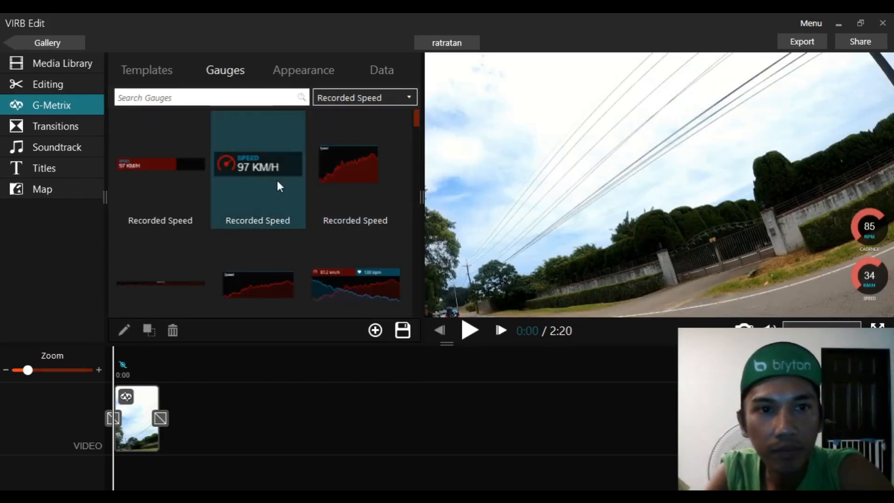
pyautogui.scroll(-1, 258, 164)
pyautogui.scroll(1, 259, 166)
# - Add the digital 'SPEED 97 KM/H' Recorded Speed gauge to the video near its left edge
pyautogui.click(259, 165)
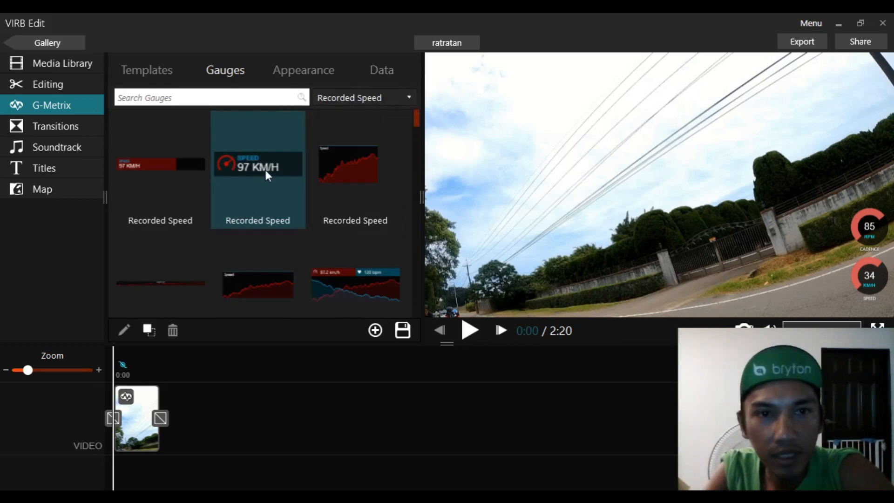
pyautogui.moveTo(275, 164); pyautogui.dragTo(441, 188)
pyautogui.moveTo(479, 212); pyautogui.dragTo(479, 214)
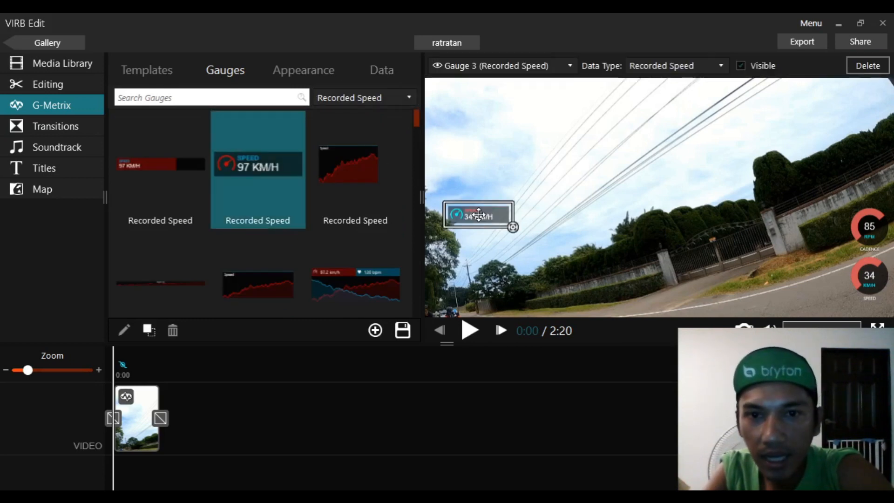
# - Delete the round speed gauge from the overlay
pyautogui.click(870, 279)
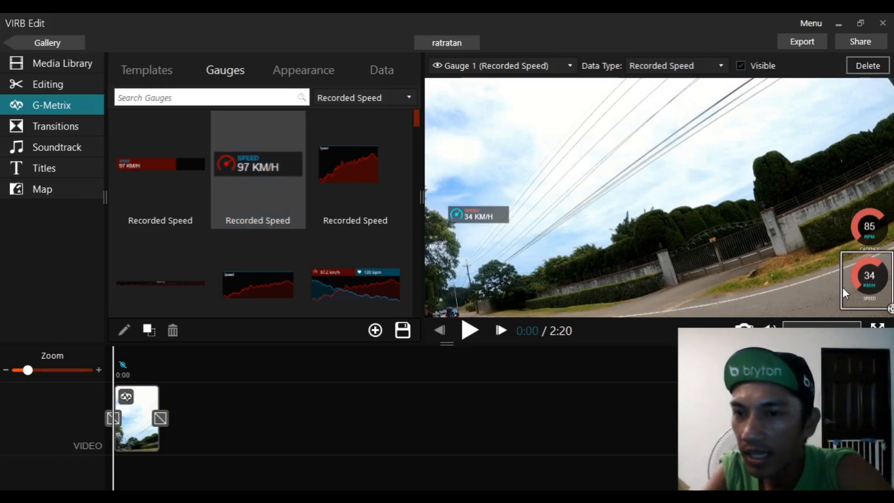
pyautogui.press('Delete')
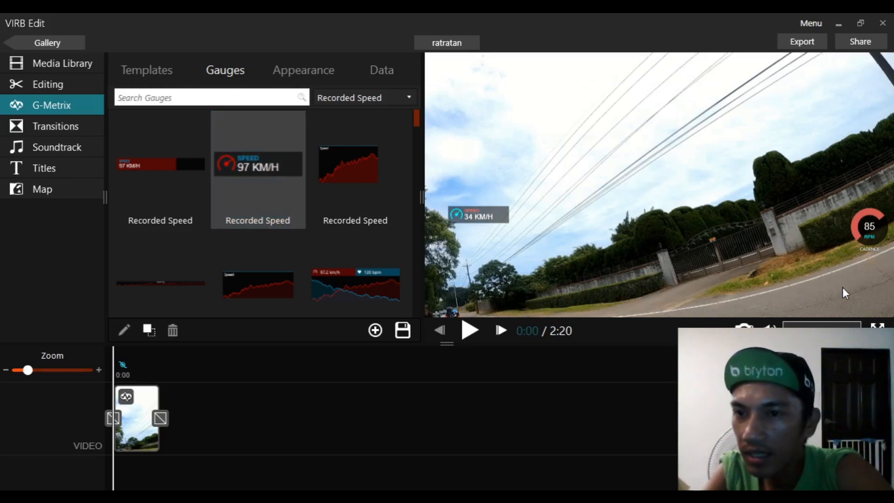
# - Delete the round cadence gauge from the overlay
pyautogui.click(872, 226)
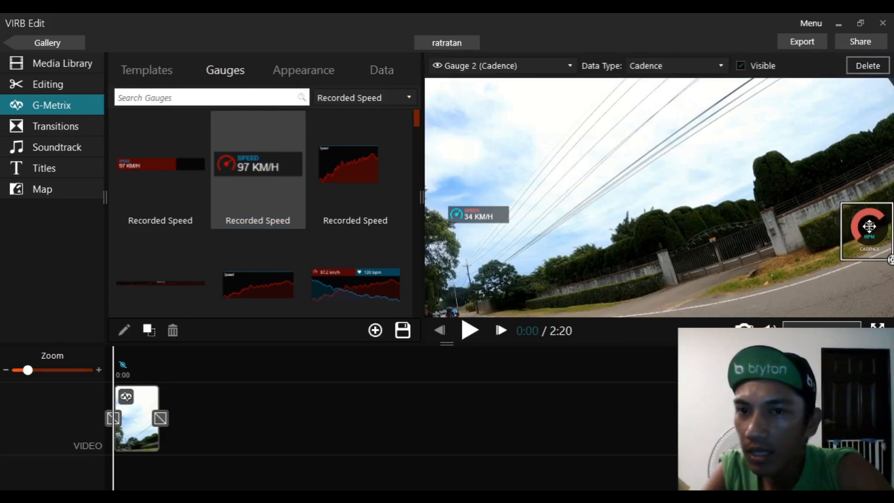
pyautogui.moveTo(870, 226); pyautogui.dragTo(750, 224)
pyautogui.click(776, 239)
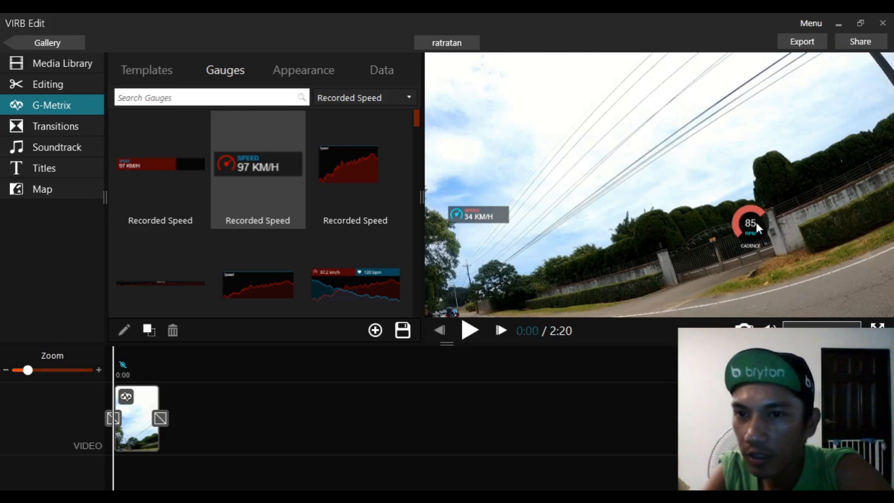
pyautogui.click(756, 224)
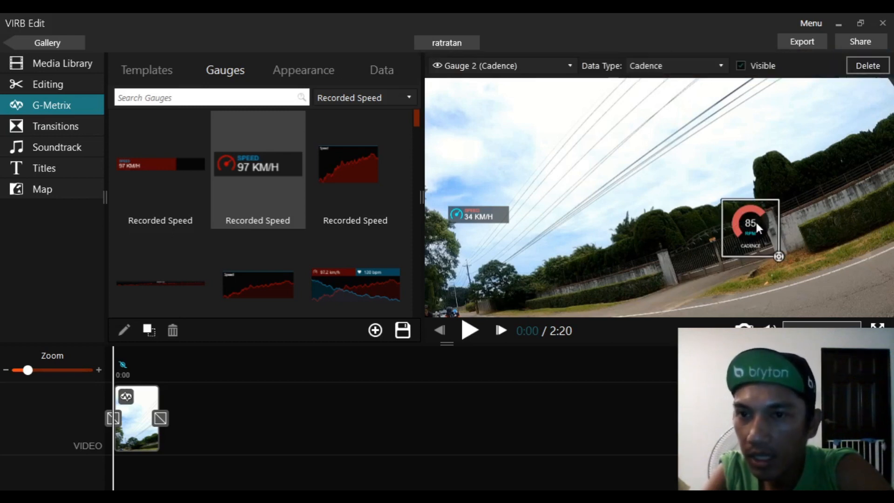
pyautogui.press('Delete')
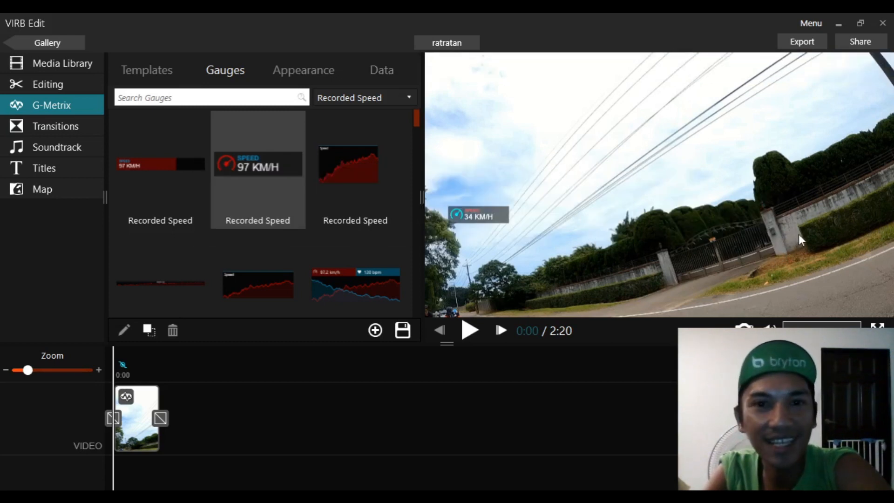
# - Scale the digital speed gauge to 175% and move it into the video's lower-left corner
pyautogui.click(476, 218)
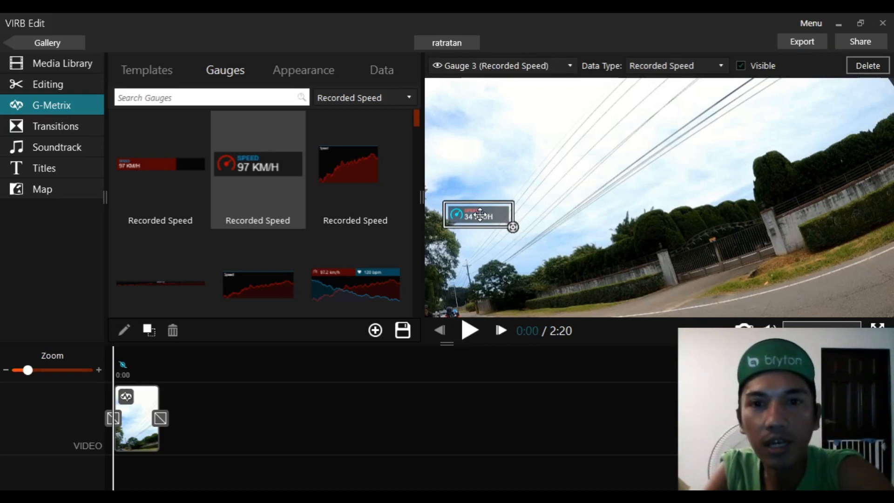
pyautogui.click(305, 69)
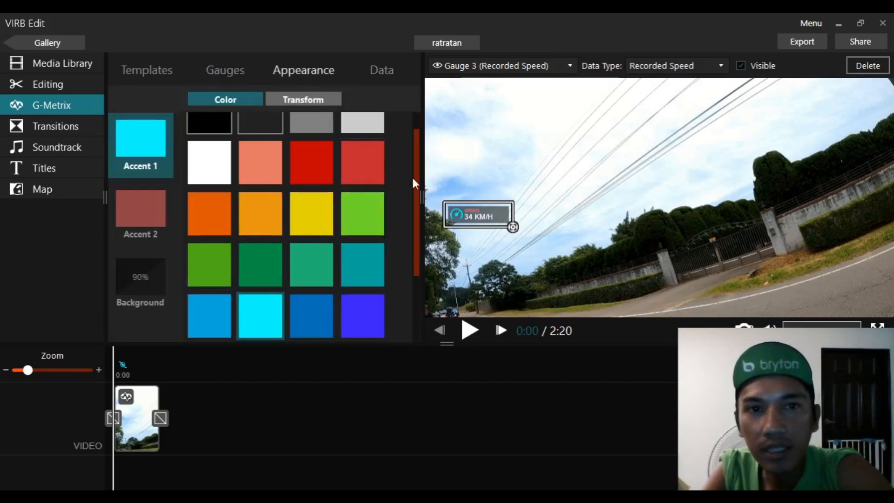
pyautogui.click(328, 99)
pyautogui.moveTo(258, 134); pyautogui.dragTo(380, 150)
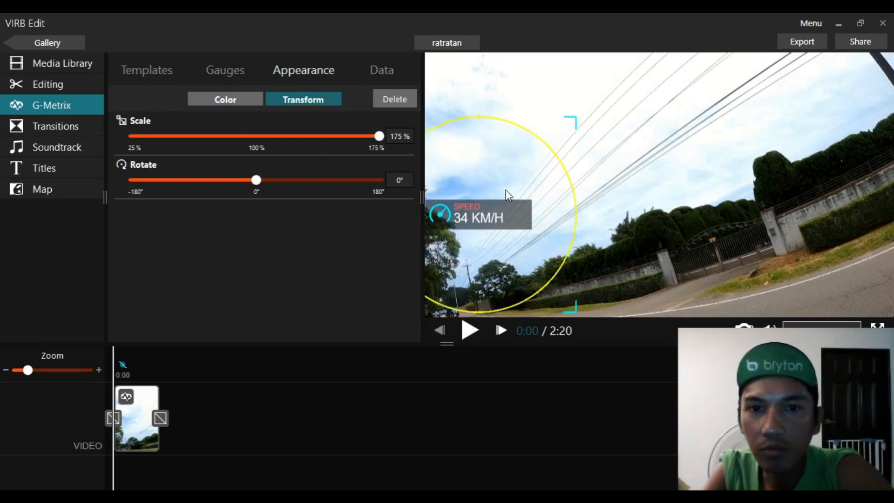
pyautogui.moveTo(487, 219); pyautogui.dragTo(500, 301)
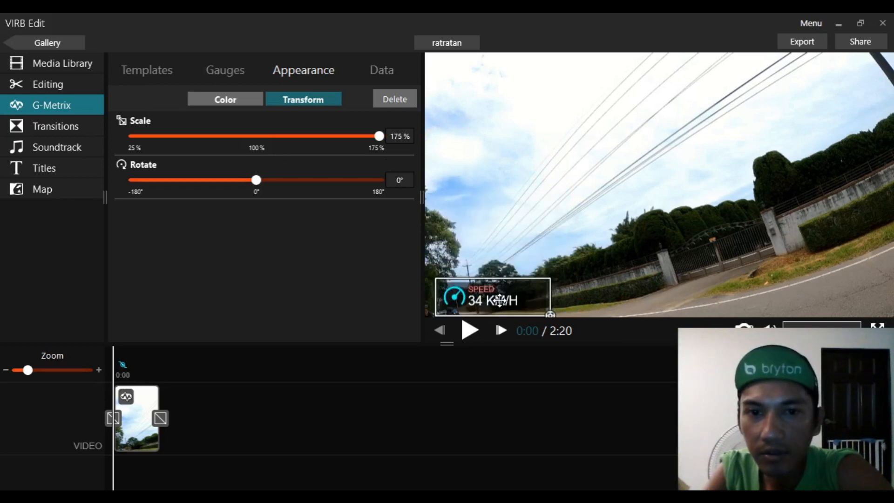
# - Preview the overlay during a moment of playback and nudge the speed gauge slightly further into the corner
pyautogui.click(464, 334)
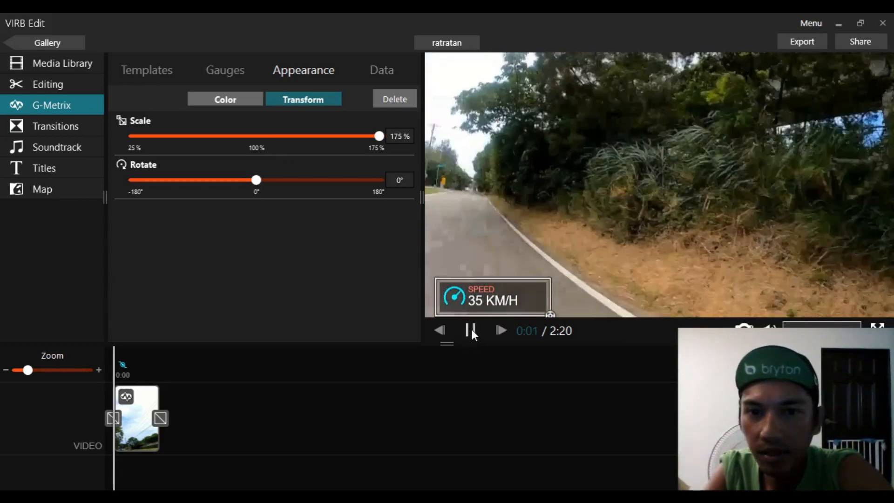
pyautogui.click(471, 332)
pyautogui.moveTo(486, 298); pyautogui.dragTo(478, 296)
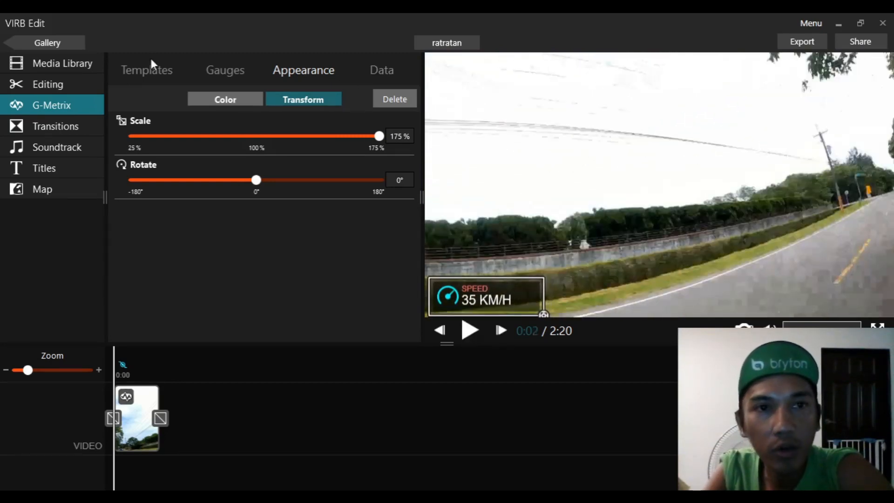
# - Filter the gauge library to Heart Rate and add the heart-shaped heart rate gauge to the middle of the video
pyautogui.click(214, 68)
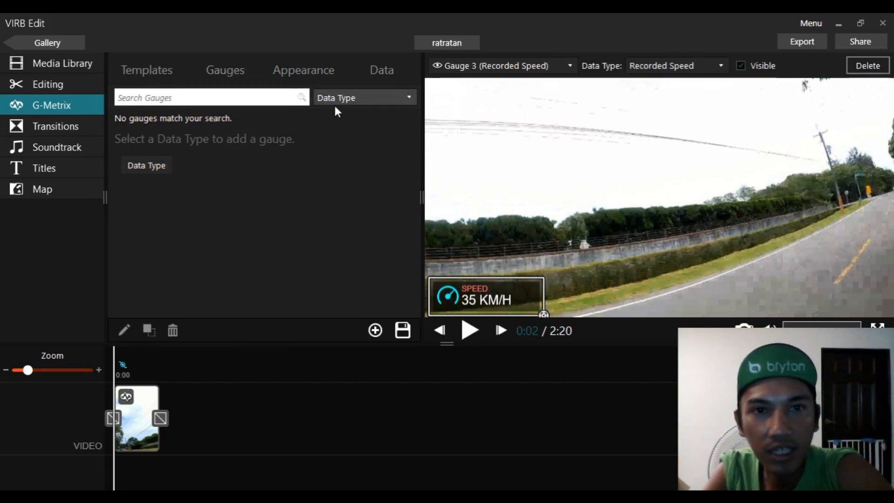
pyautogui.click(374, 157)
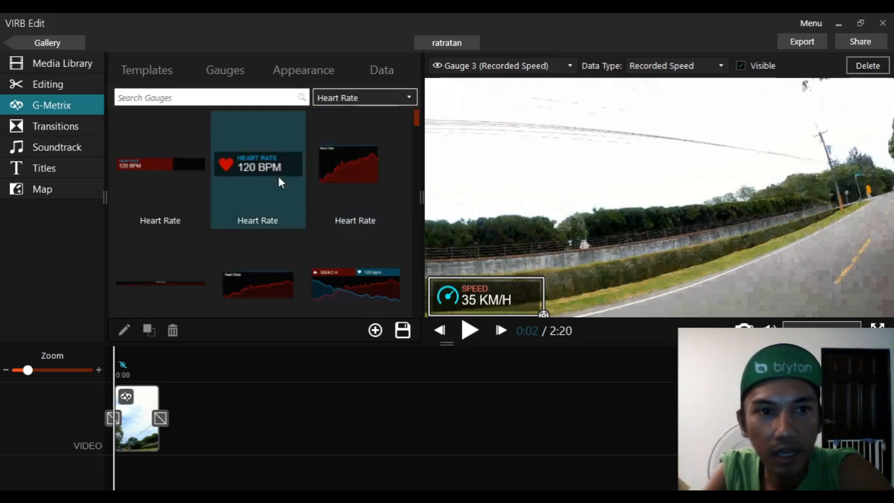
pyautogui.scroll(-2, 278, 176)
pyautogui.scroll(1, 276, 176)
pyautogui.scroll(-7, 316, 181)
pyautogui.scroll(-10, 317, 186)
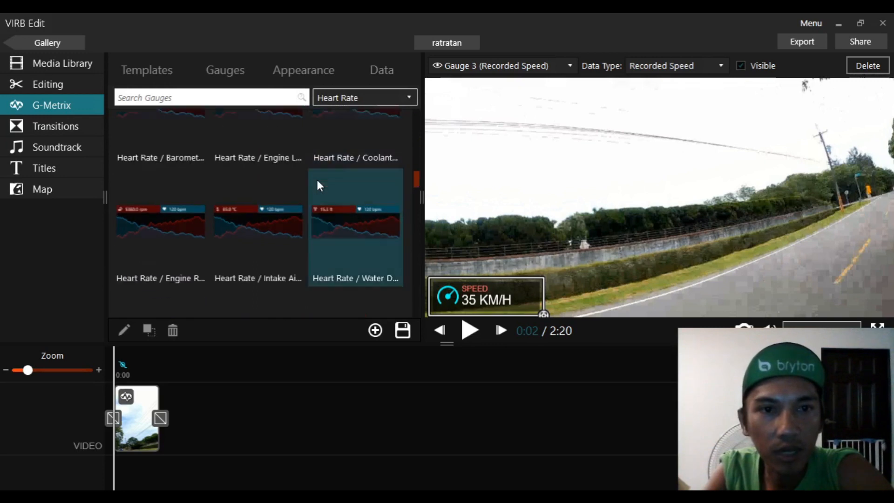
pyautogui.scroll(-5, 317, 181)
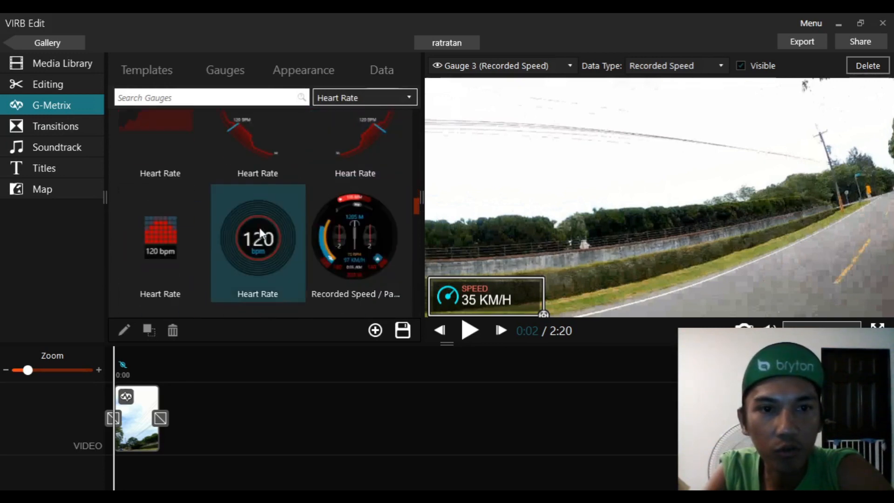
pyautogui.scroll(-5, 260, 233)
pyautogui.scroll(1, 326, 231)
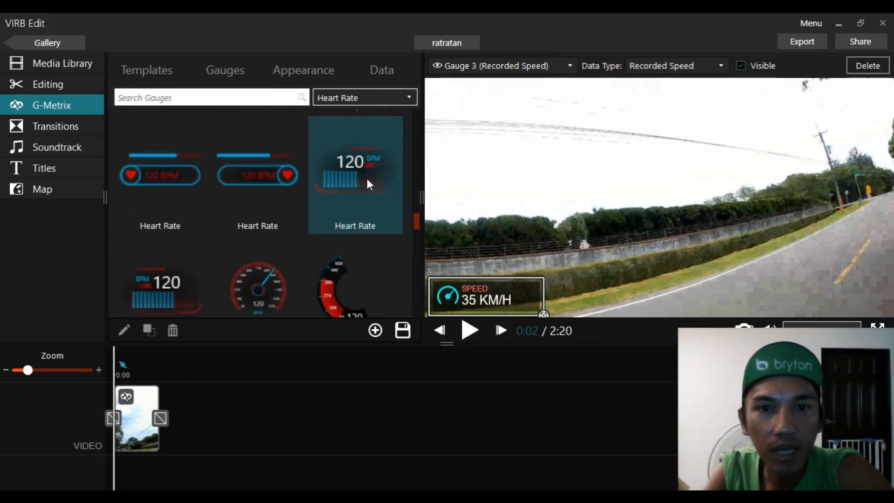
pyautogui.scroll(-3, 368, 177)
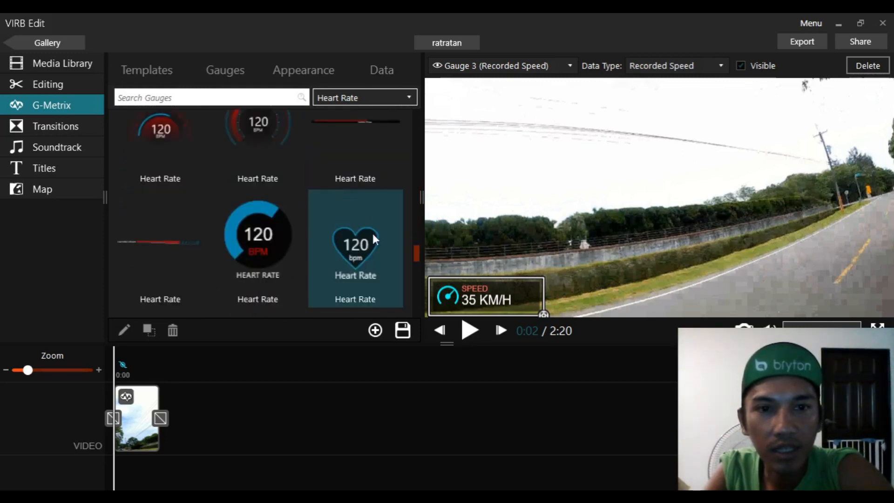
pyautogui.moveTo(356, 249); pyautogui.dragTo(574, 259)
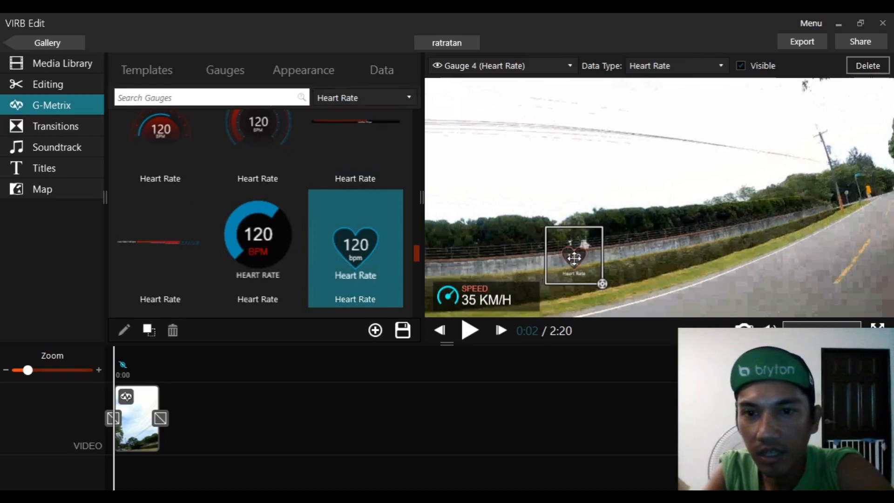
# - Scale the heart rate gauge to 175% and place it at the left edge above the speed gauge
pyautogui.click(603, 284)
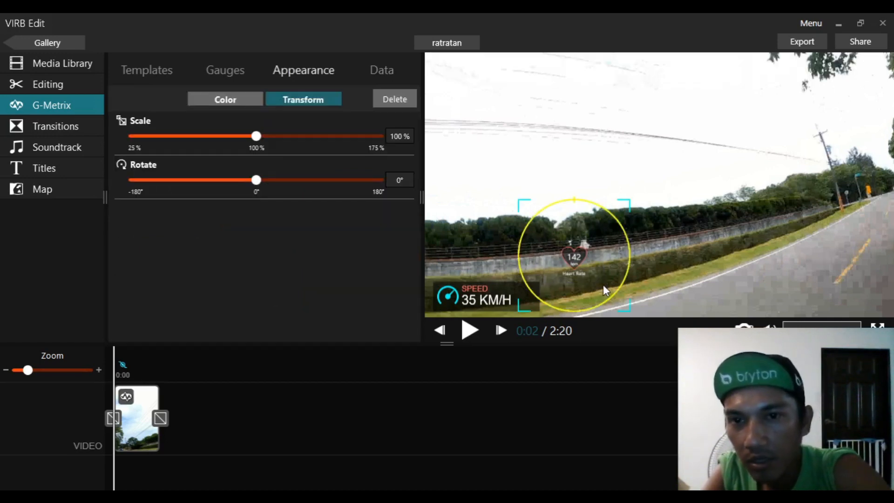
pyautogui.moveTo(630, 205); pyautogui.dragTo(675, 176)
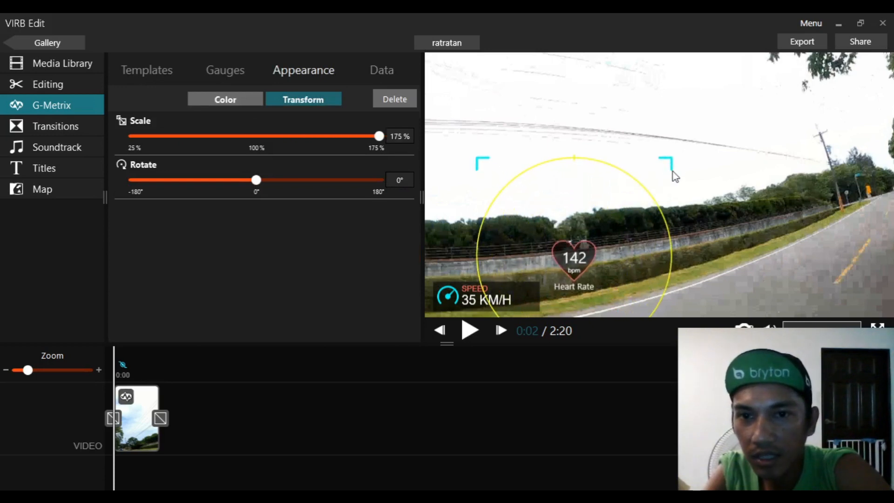
pyautogui.moveTo(573, 261); pyautogui.dragTo(454, 250)
pyautogui.click(519, 244)
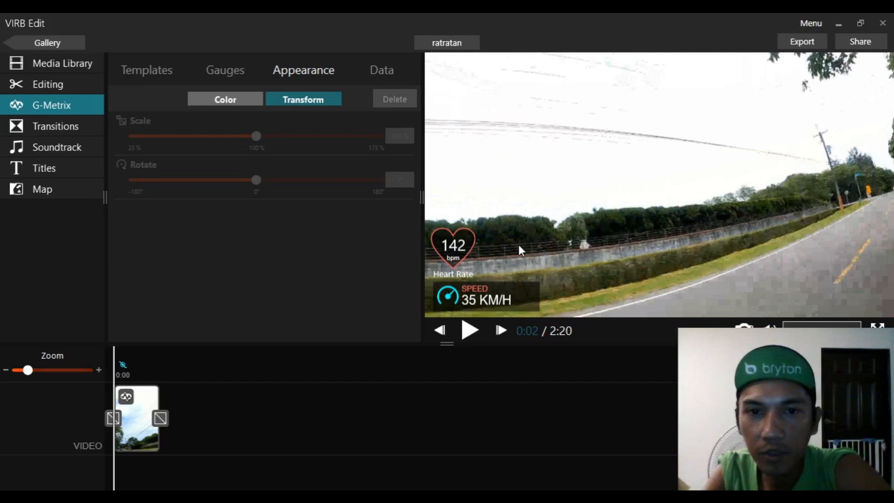
# - Filter the gauges to Power 3s Average and add the digital 'POWER 300 W' gauge near the video's bottom centre
pyautogui.click(237, 73)
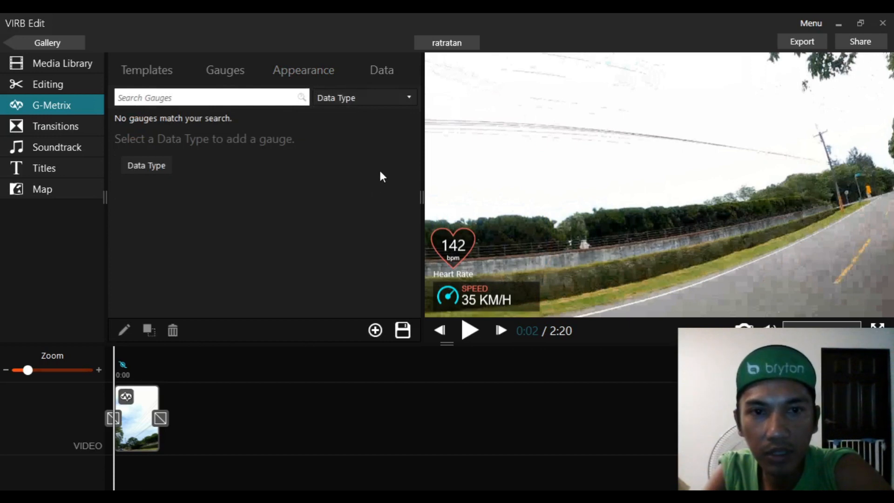
pyautogui.click(383, 211)
pyautogui.moveTo(263, 166); pyautogui.dragTo(624, 294)
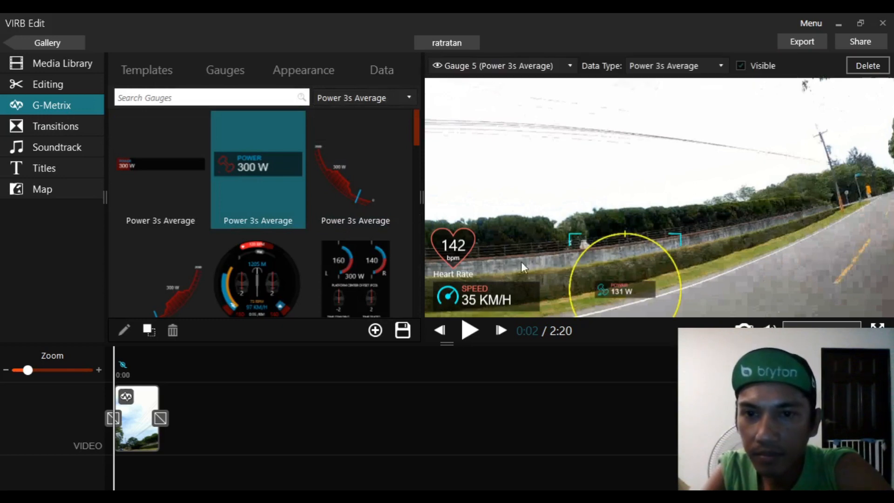
# - Resize the speed gauge to 153% and move it down into the lower-left corner
pyautogui.click(526, 309)
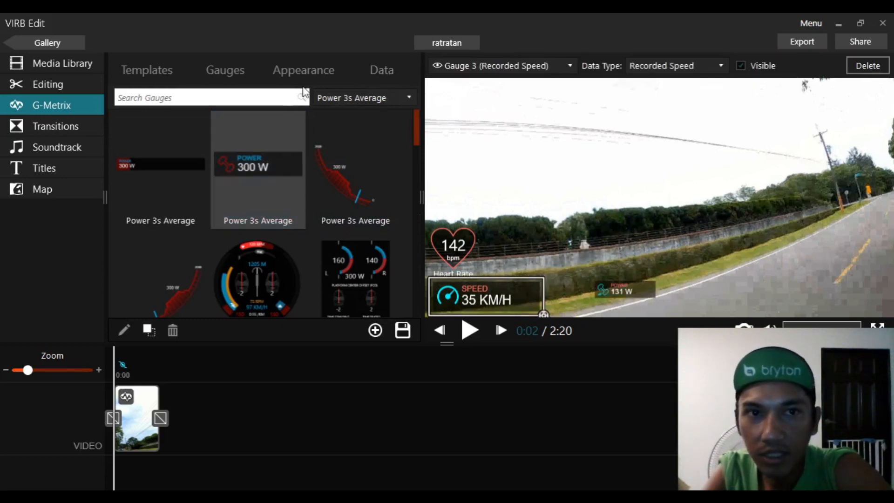
pyautogui.moveTo(543, 314); pyautogui.dragTo(572, 252)
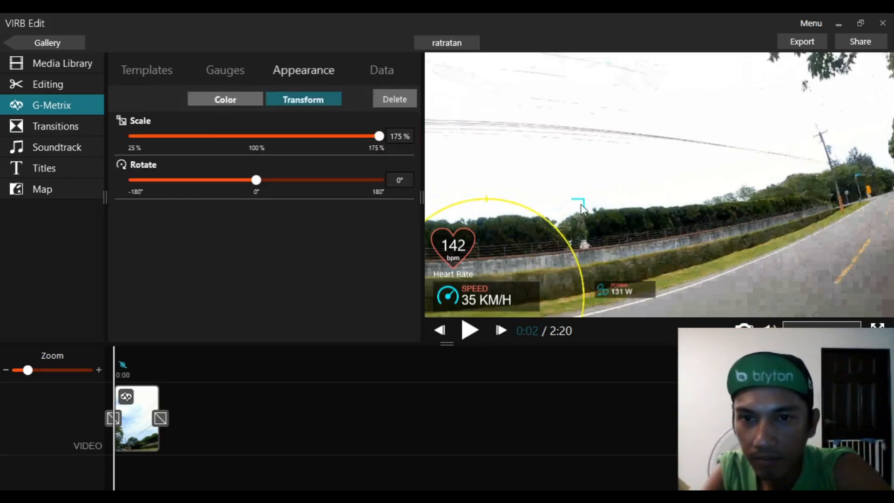
pyautogui.moveTo(574, 217)
pyautogui.mouseDown()
pyautogui.moveTo(555, 223)
pyautogui.moveTo(580, 211)
pyautogui.mouseUp()
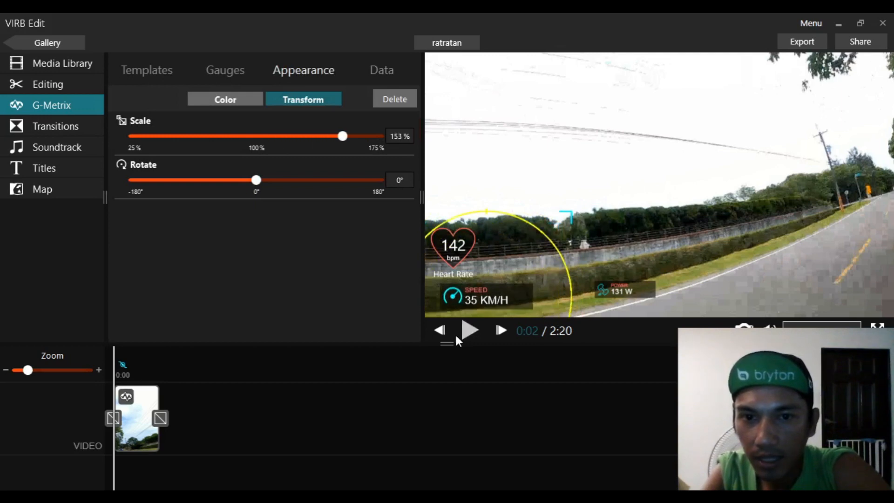
pyautogui.moveTo(497, 302); pyautogui.dragTo(481, 308)
# - Enlarge the power gauge and move it beside the speed gauge along the bottom edge
pyautogui.click(623, 290)
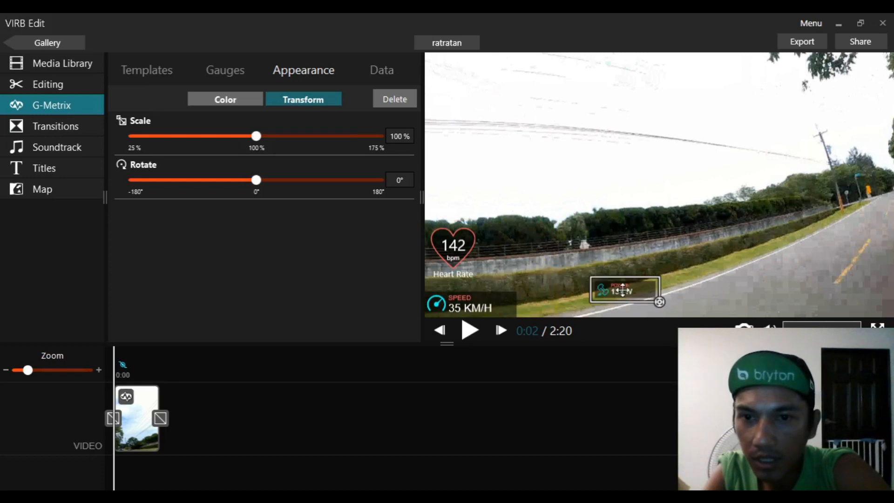
pyautogui.moveTo(664, 302); pyautogui.dragTo(707, 219)
pyautogui.moveTo(619, 293); pyautogui.dragTo(553, 310)
# - Set the power gauge's scale to 153% to match the speed gauge and align it beside it
pyautogui.click(484, 300)
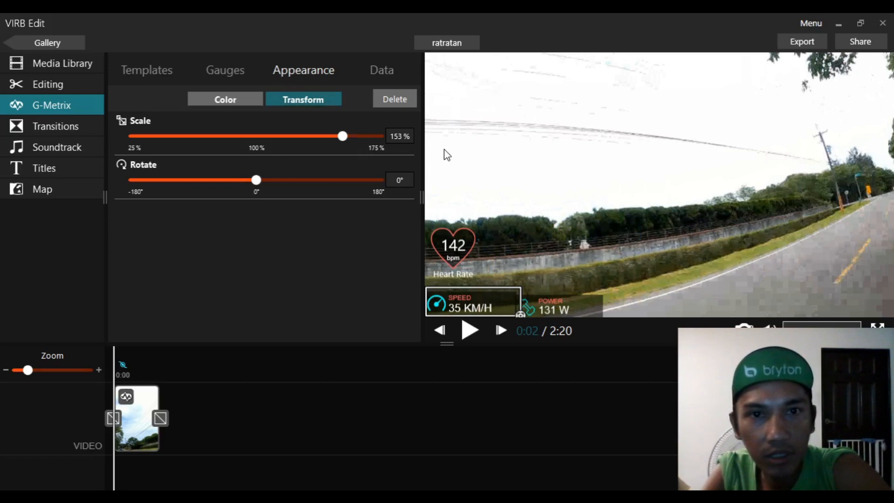
pyautogui.click(558, 300)
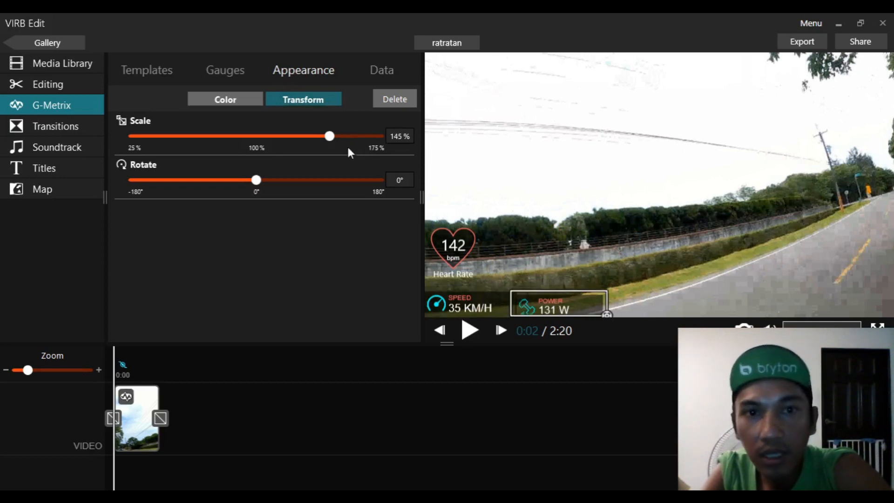
pyautogui.moveTo(329, 140); pyautogui.dragTo(339, 140)
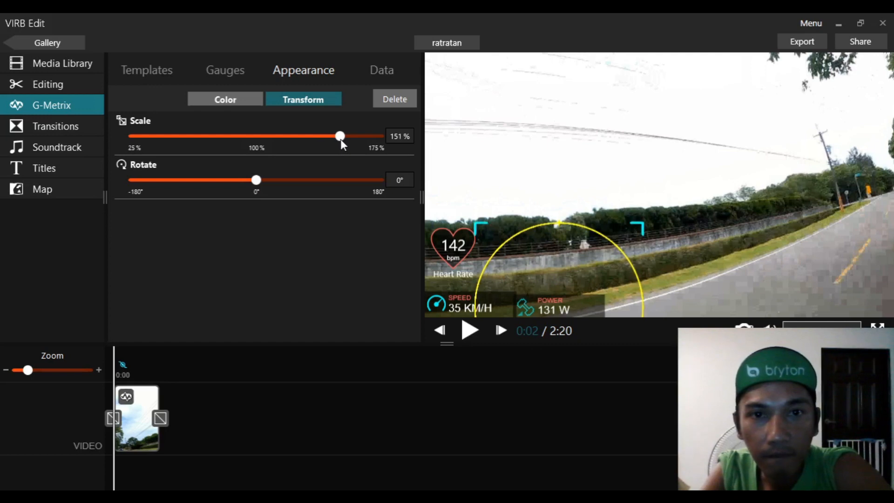
pyautogui.moveTo(340, 139); pyautogui.dragTo(343, 138)
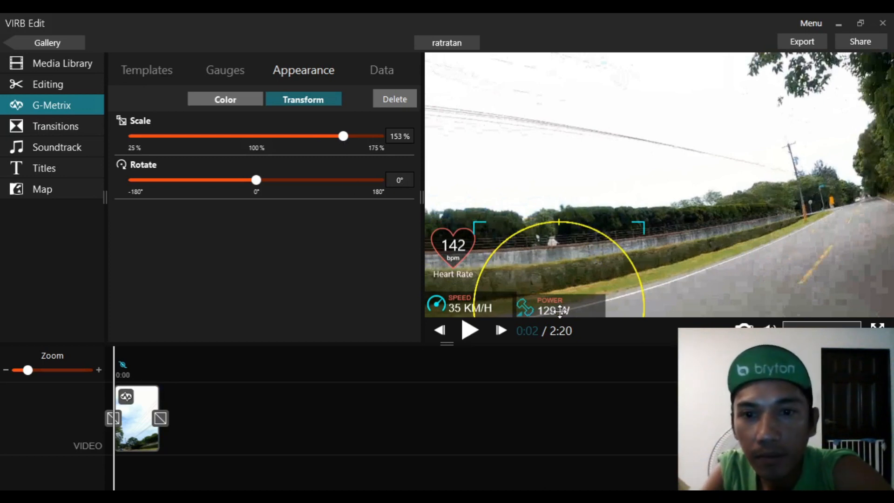
pyautogui.moveTo(560, 308); pyautogui.dragTo(564, 306)
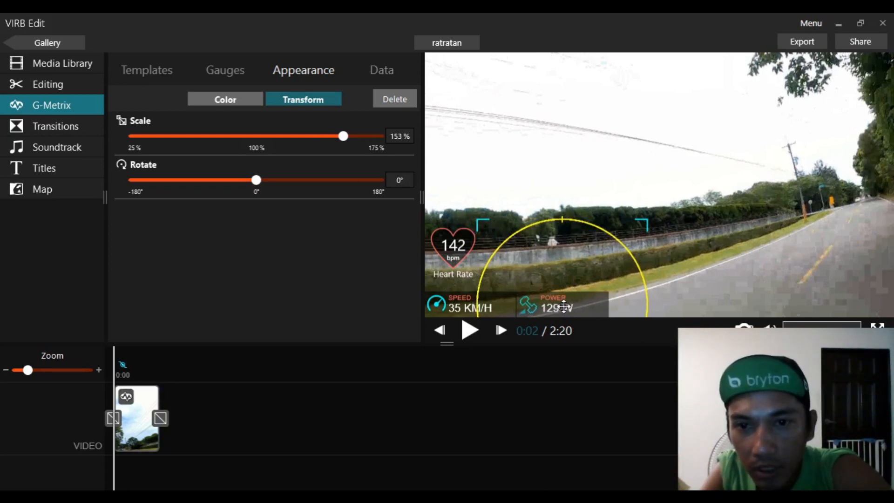
pyautogui.click(721, 282)
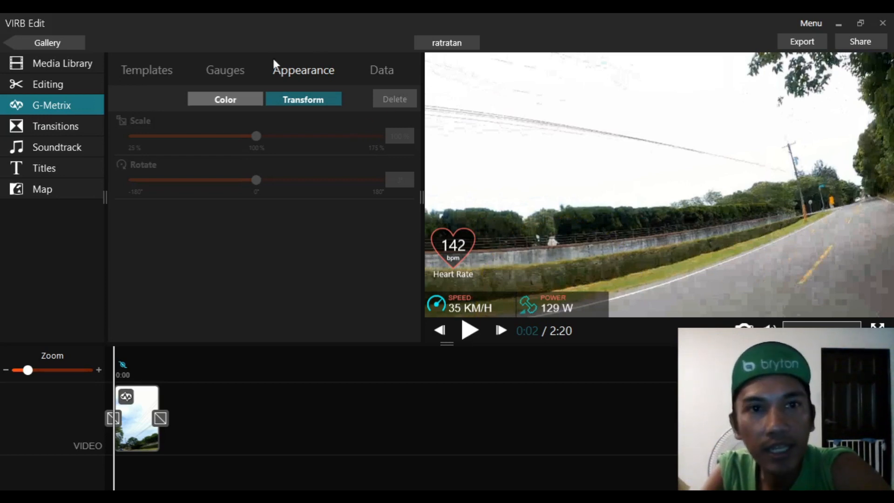
# - Filter the gauges to the Cadence data type and add the red-dot '75 rpm' cadence gauge to the video
pyautogui.click(232, 70)
pyautogui.click(354, 98)
pyautogui.click(372, 194)
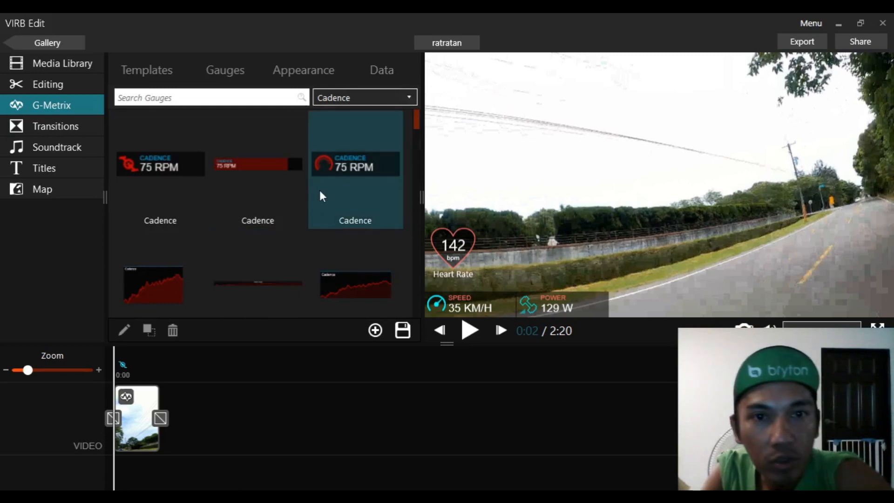
pyautogui.scroll(-5, 323, 188)
pyautogui.scroll(-5, 328, 189)
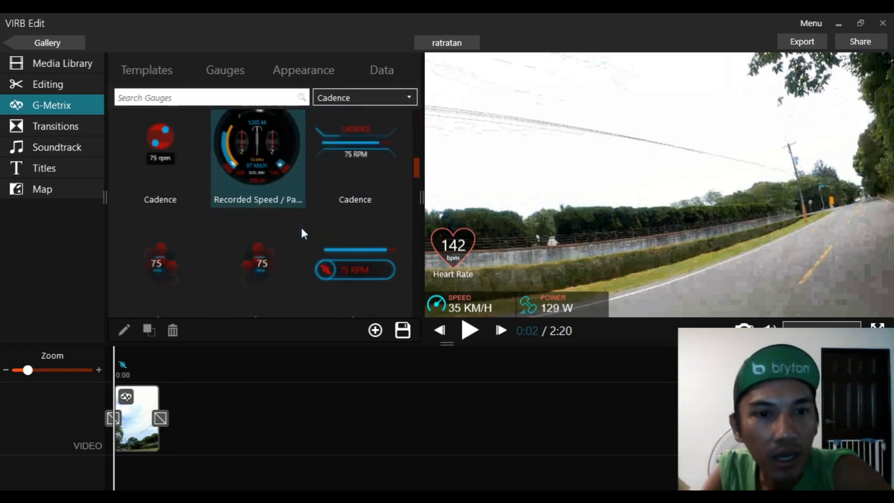
pyautogui.scroll(-8, 346, 231)
pyautogui.scroll(-5, 345, 230)
pyautogui.scroll(5, 326, 217)
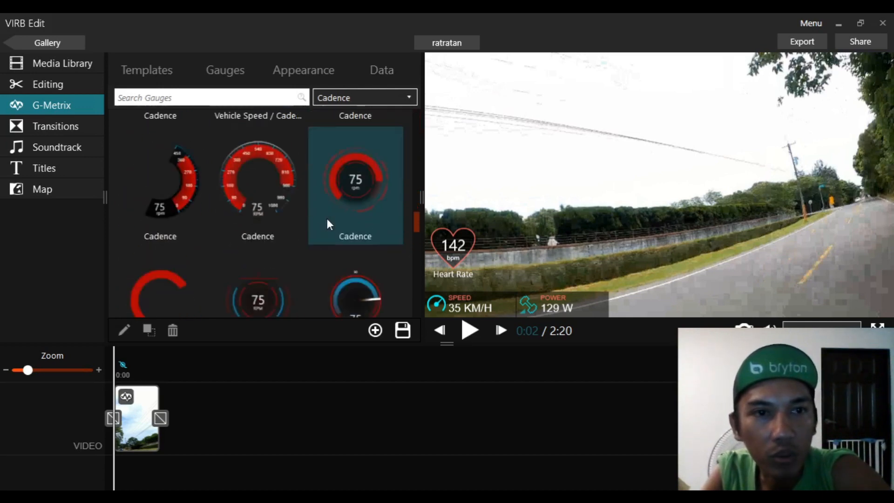
pyautogui.scroll(6, 326, 216)
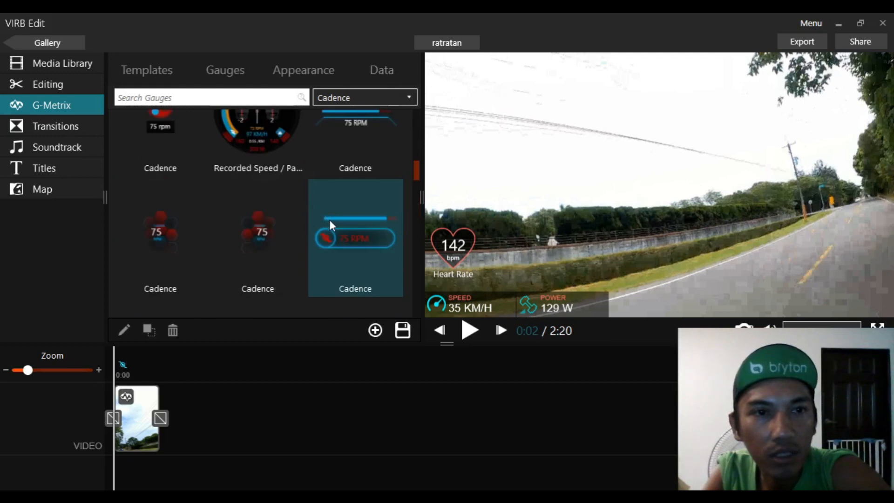
pyautogui.scroll(3, 329, 220)
pyautogui.click(167, 205)
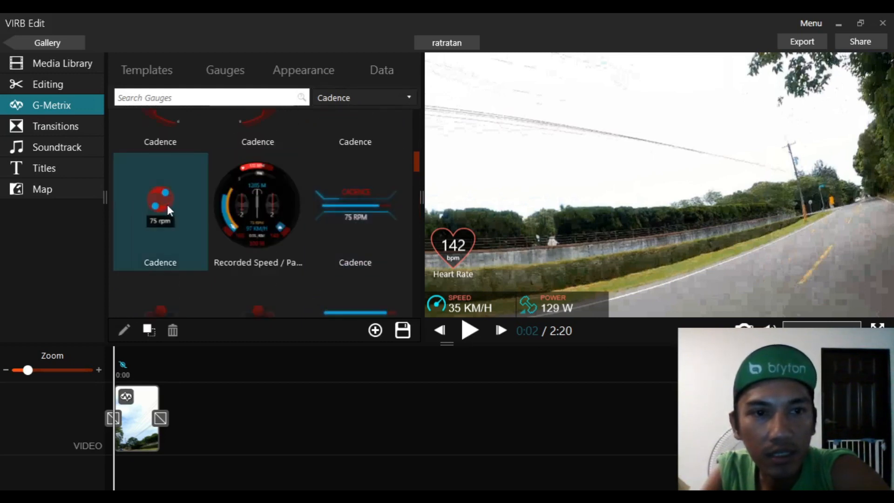
pyautogui.moveTo(169, 196); pyautogui.dragTo(508, 266)
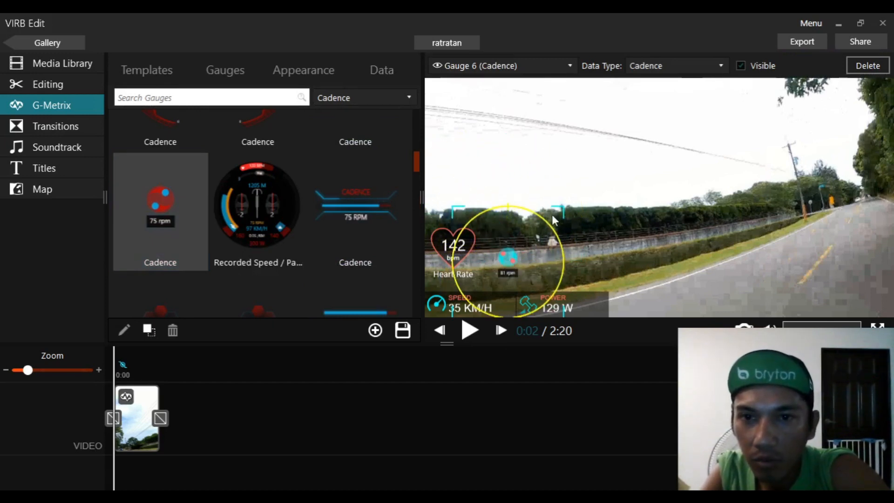
# - Enlarge the cadence gauge and move it to the right of the power gauge along the bottom edge
pyautogui.moveTo(563, 205); pyautogui.dragTo(597, 178)
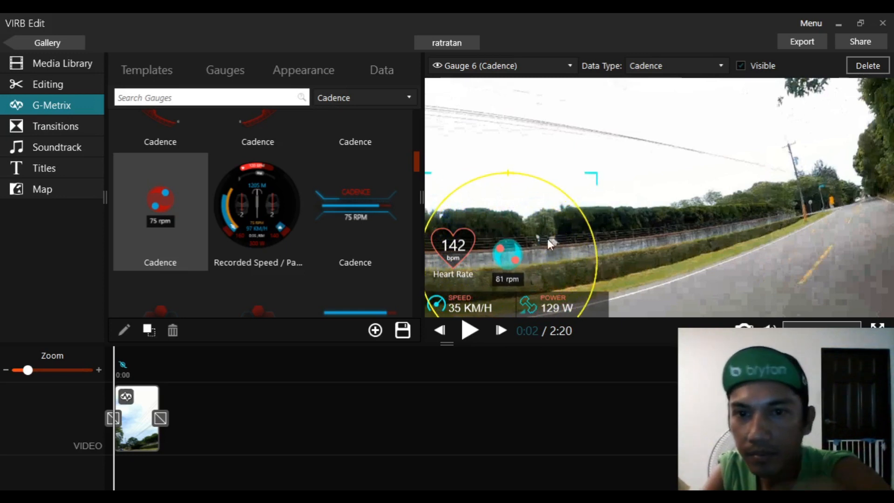
pyautogui.moveTo(505, 255); pyautogui.dragTo(628, 285)
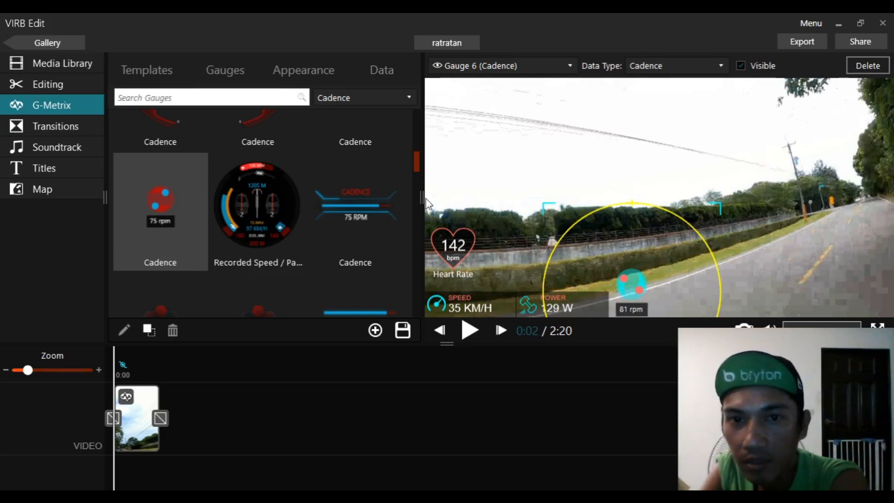
pyautogui.click(454, 253)
pyautogui.click(684, 291)
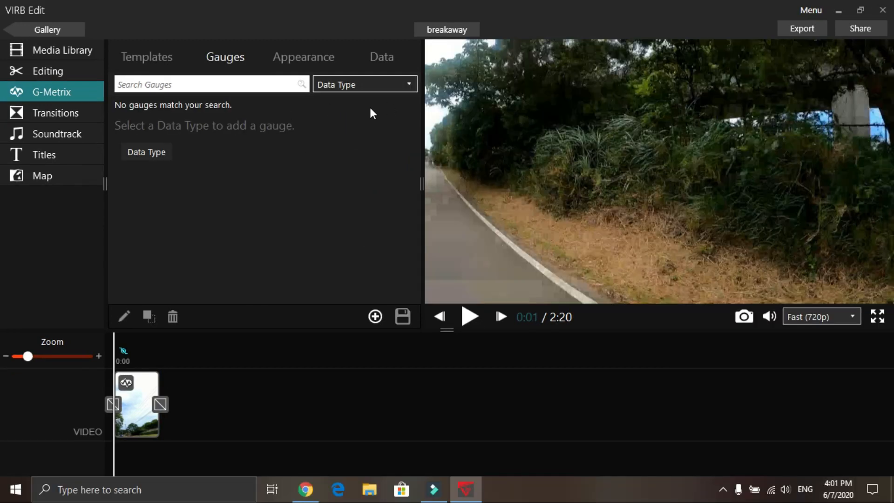
# - Scroll through the gauge data type list to choose the Grade data type
pyautogui.click(375, 85)
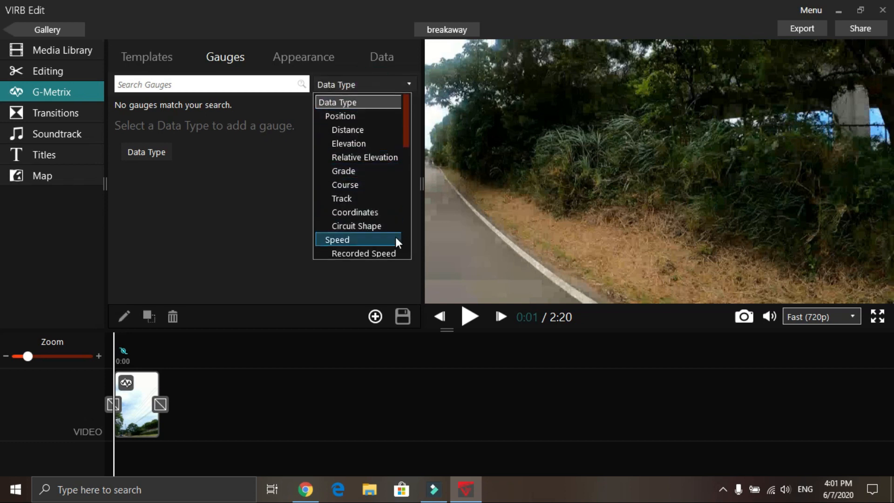
pyautogui.scroll(-2, 396, 242)
pyautogui.scroll(-5, 392, 223)
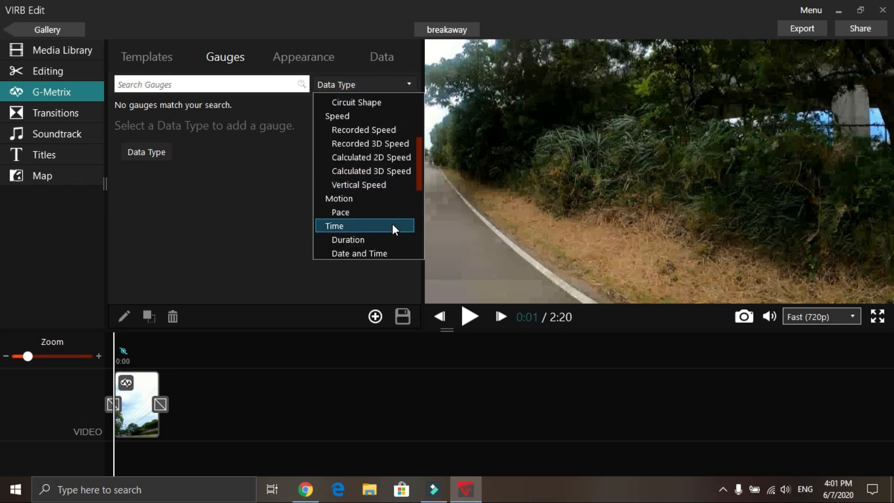
pyautogui.scroll(-1, 392, 223)
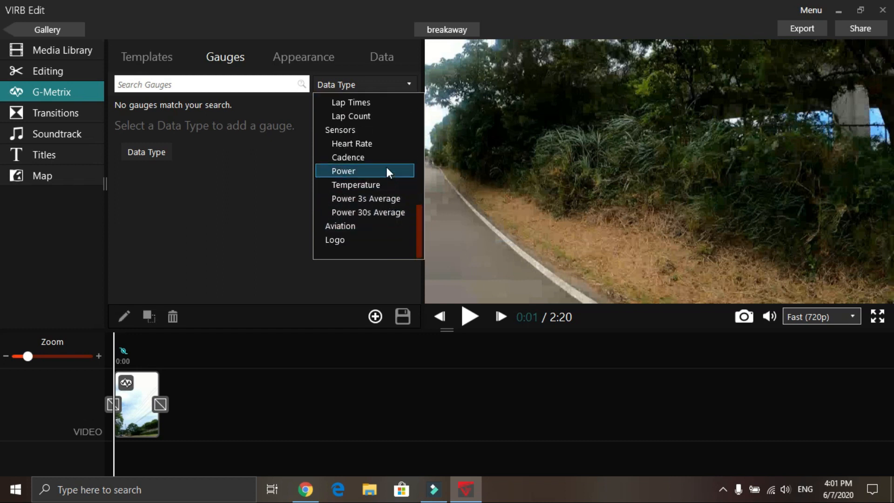
pyautogui.scroll(5, 382, 120)
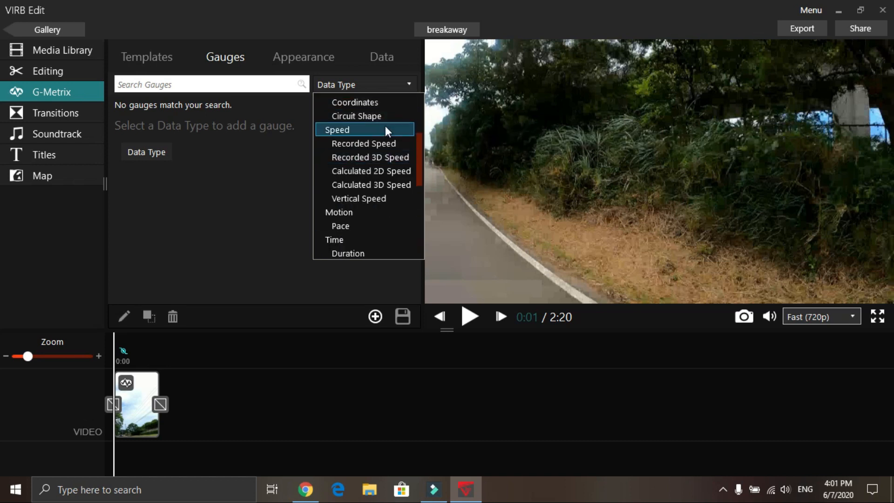
pyautogui.scroll(3, 384, 127)
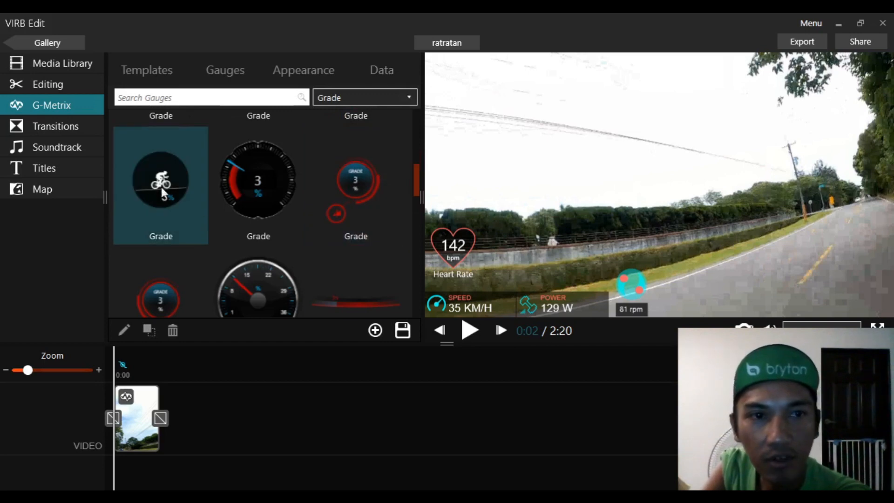
# - Add the cyclist Grade gauge, scale it to 69% and place it above the heart-rate gauge
pyautogui.moveTo(162, 187); pyautogui.dragTo(848, 280)
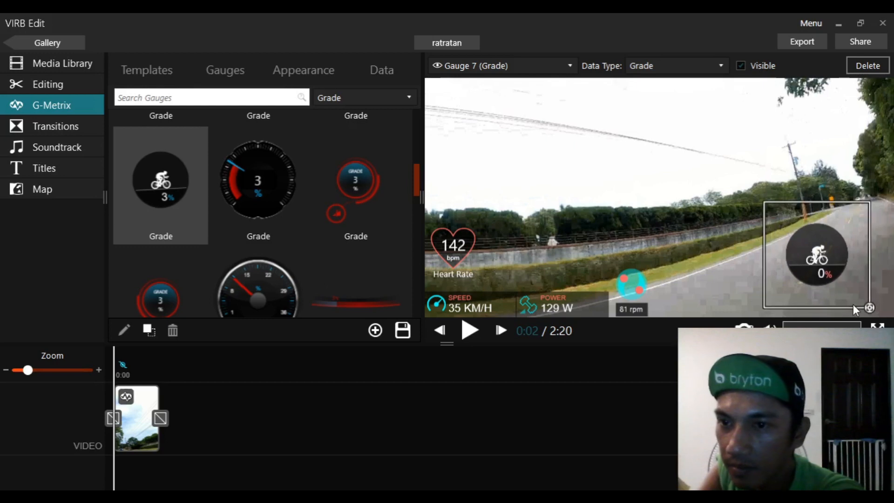
pyautogui.click(865, 308)
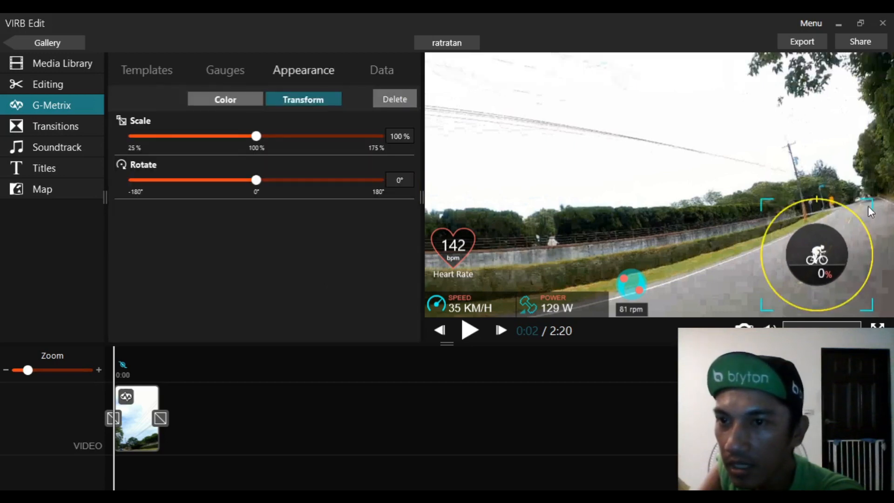
pyautogui.moveTo(873, 198); pyautogui.dragTo(860, 226)
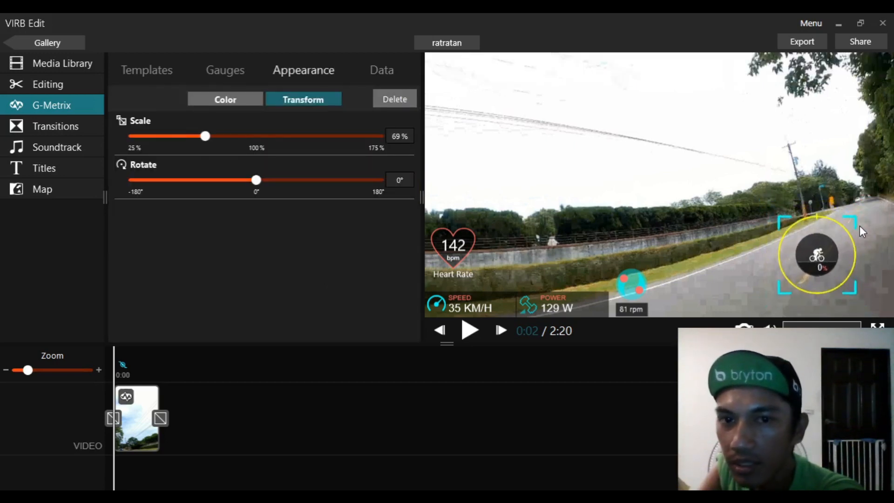
pyautogui.moveTo(825, 254); pyautogui.dragTo(467, 204)
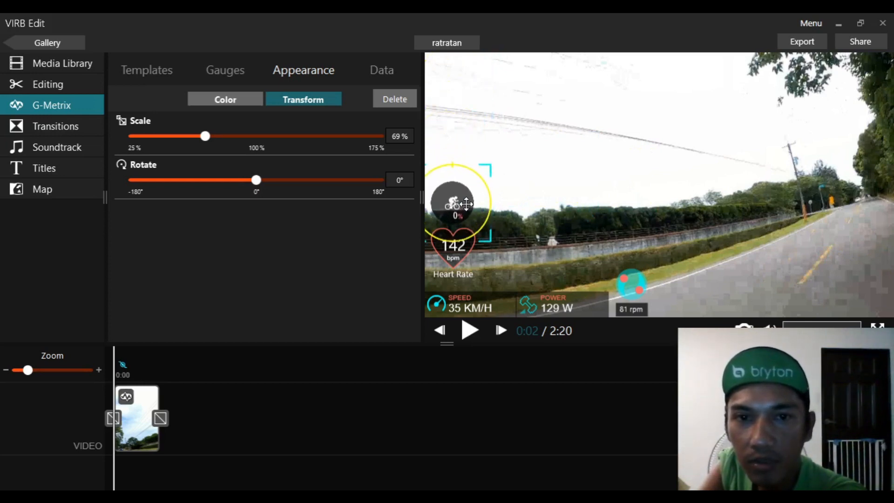
pyautogui.click(707, 198)
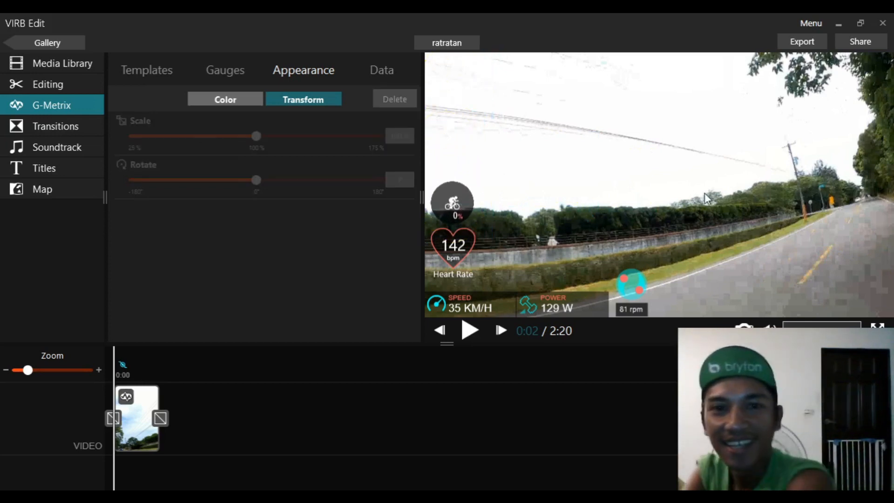
# - Play back the video to preview the synced gauge overlay, then pause and return near the start
pyautogui.press('space')
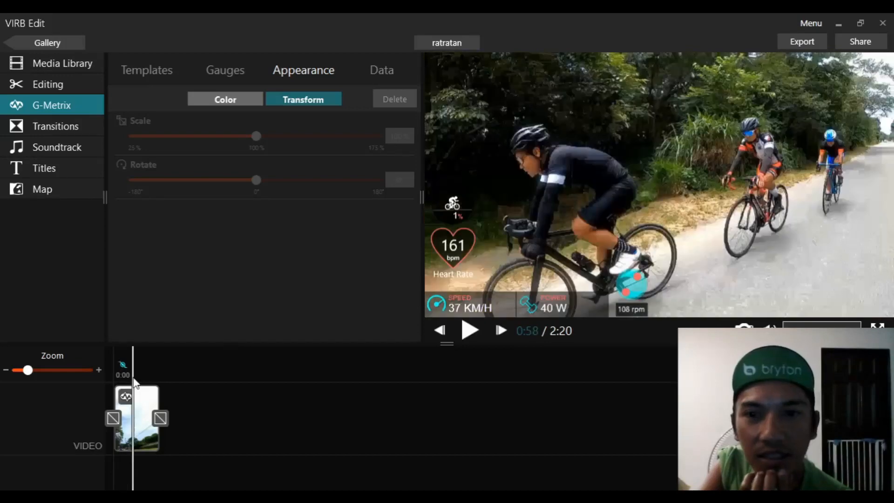
pyautogui.click(471, 331)
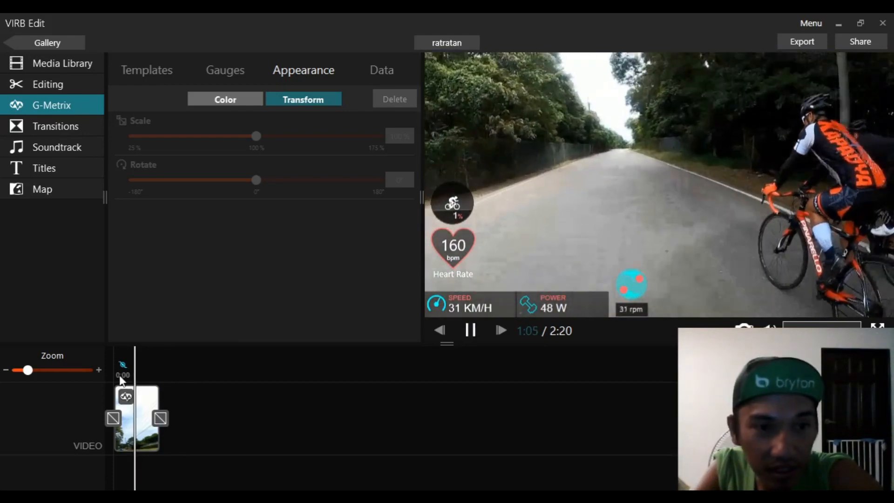
pyautogui.click(125, 372)
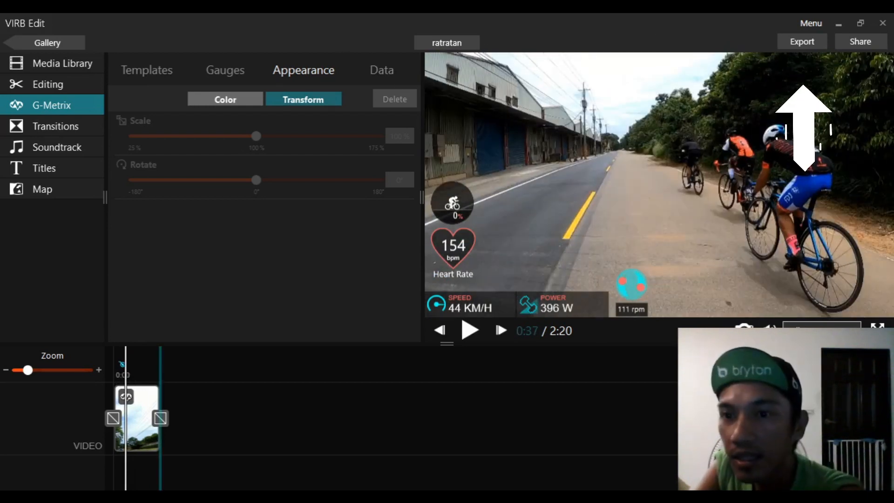
# - Export the video as MP4 to the C:\Users\User\Videos location
pyautogui.click(801, 43)
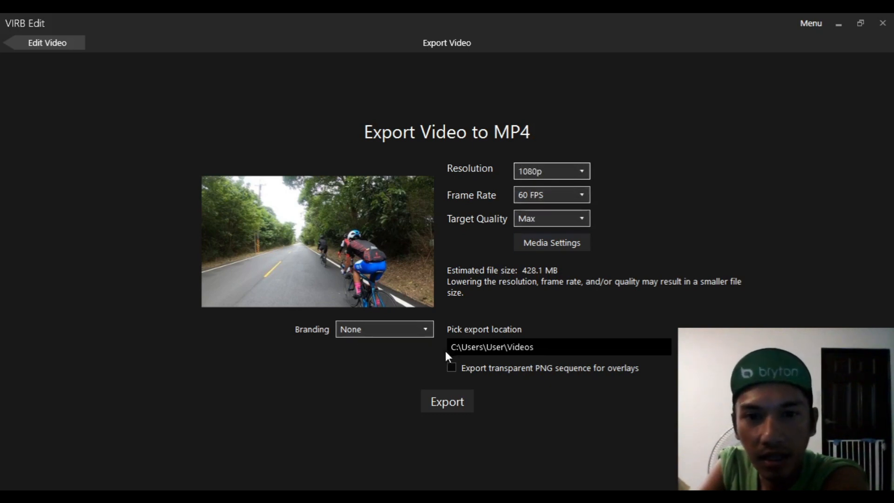
pyautogui.click(555, 343)
pyautogui.moveTo(510, 343); pyautogui.dragTo(582, 355)
pyautogui.click(582, 354)
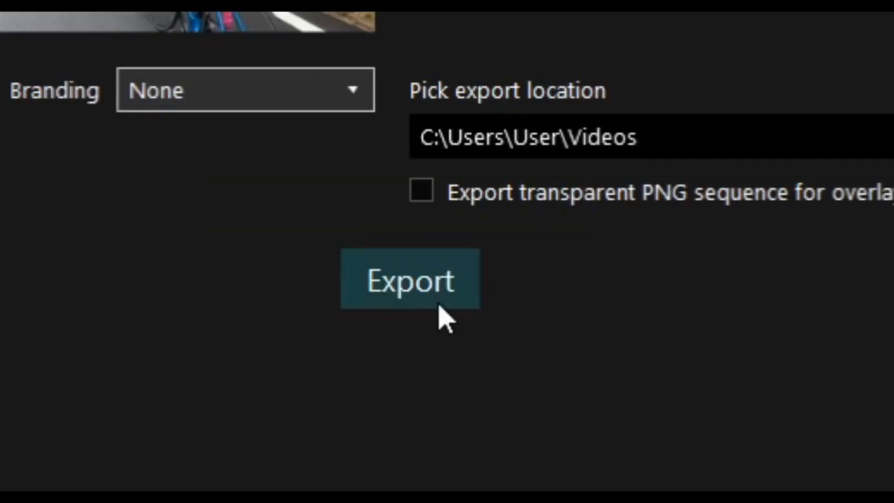
pyautogui.click(431, 392)
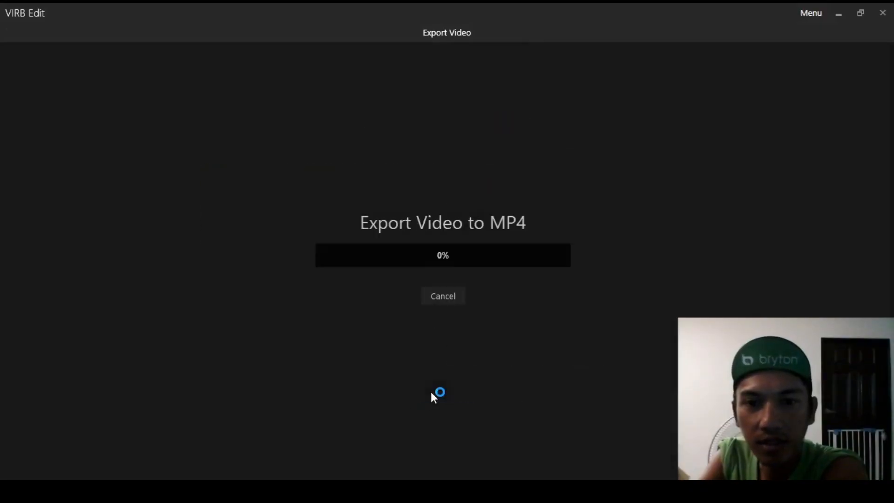